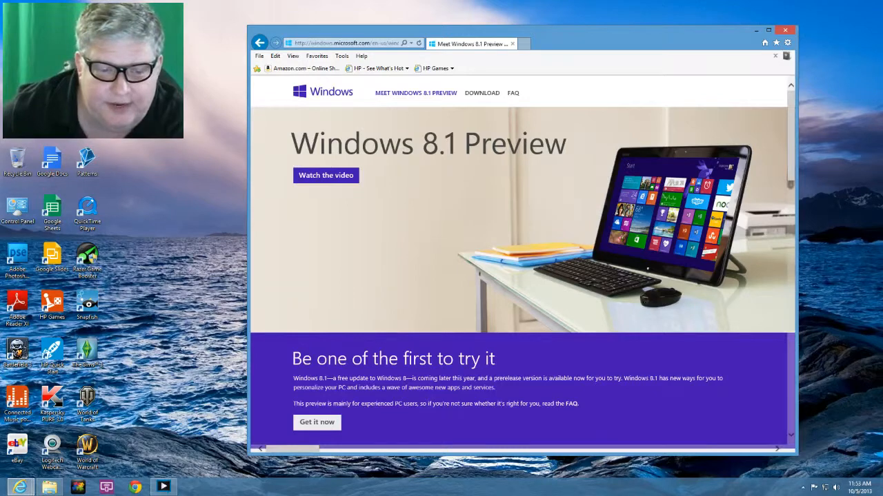
Open the Windows 8.1 Preview download page and look through its instructions and the table of ISO downloads by language
scroll(457, 311, down, 1)
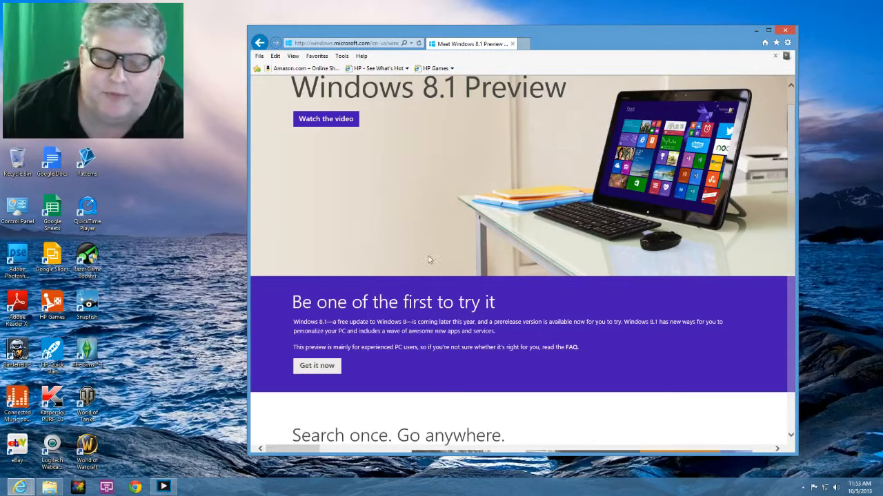
click(316, 369)
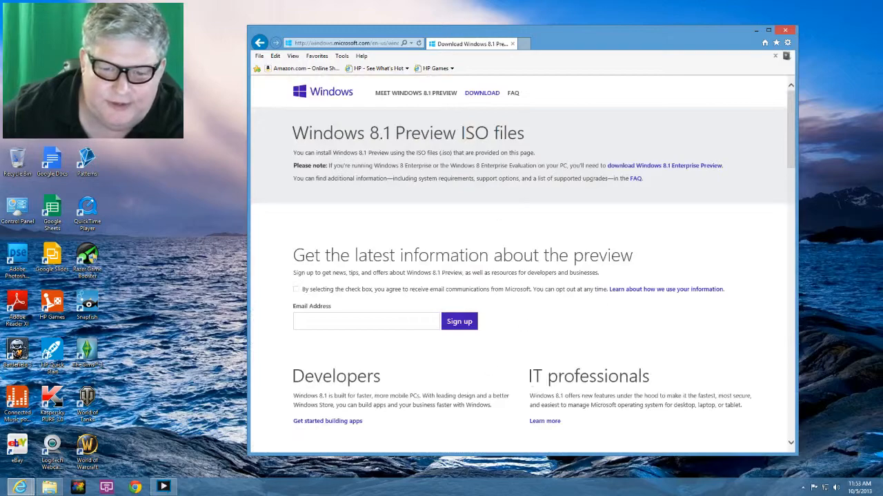
scroll(522, 283, down, 4)
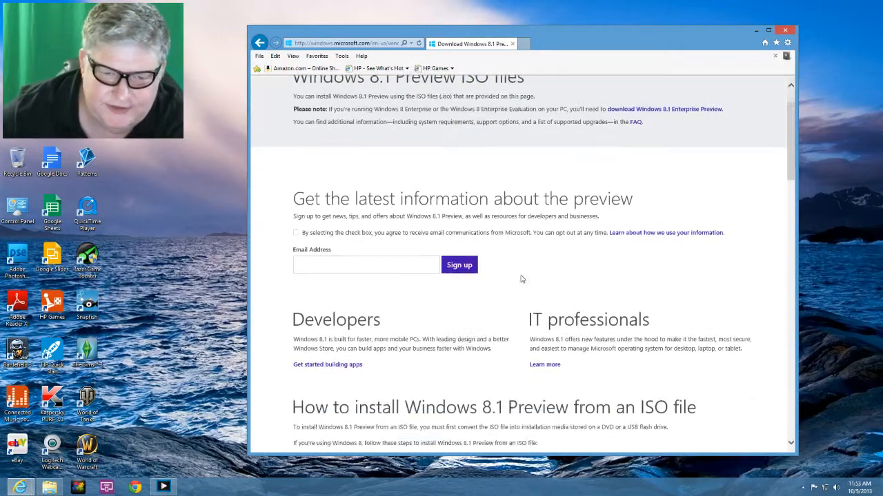
scroll(524, 281, down, 7)
scroll(526, 281, up, 3)
scroll(527, 280, down, 1)
scroll(527, 277, up, 1)
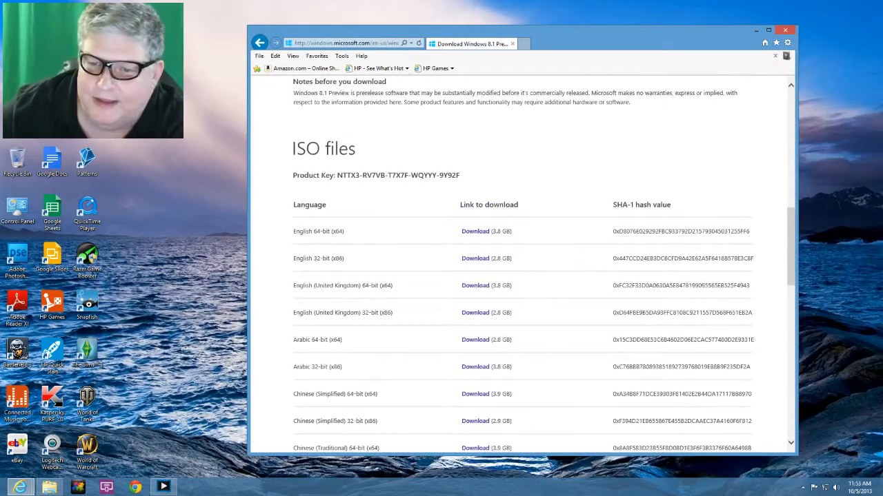
scroll(621, 172, down, 2)
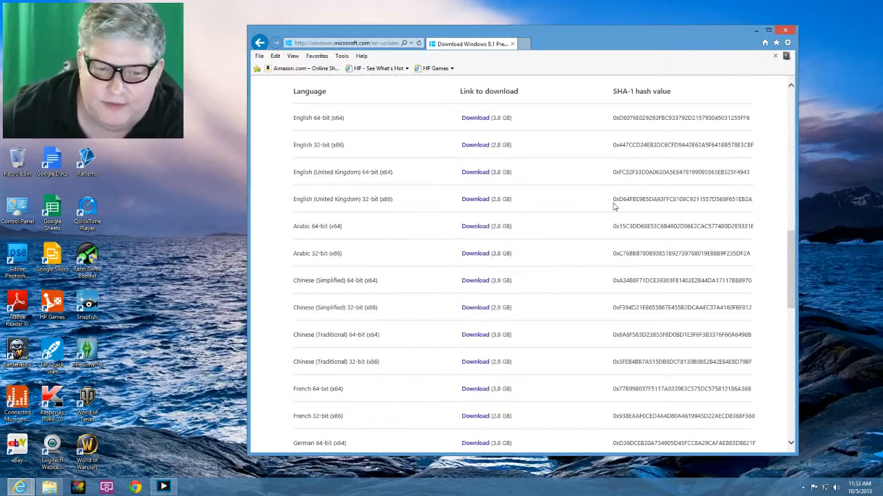
scroll(614, 205, up, 3)
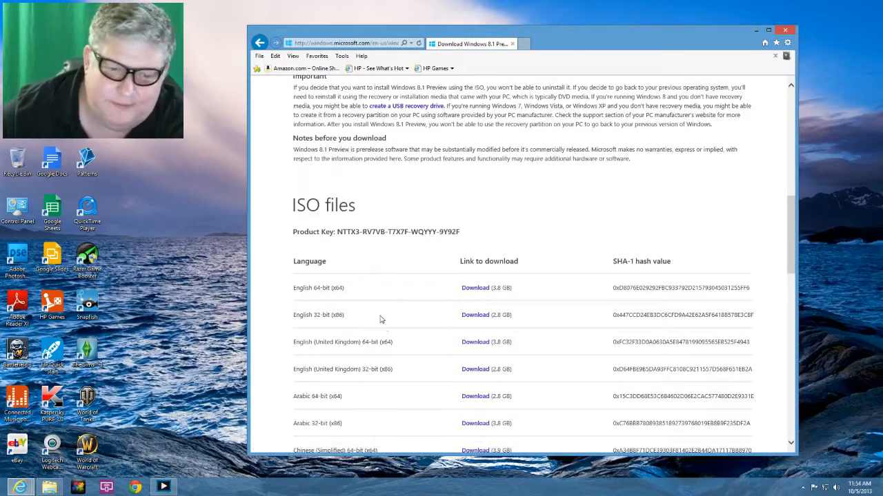
scroll(425, 241, down, 7)
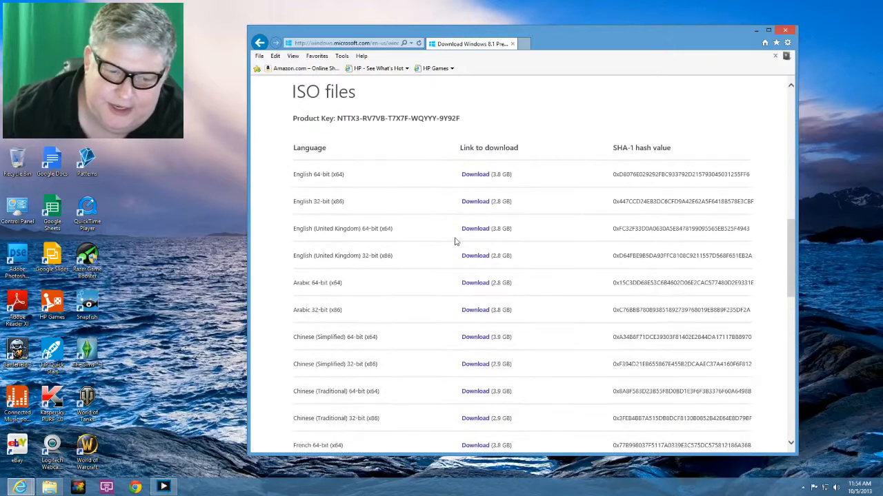
scroll(425, 352, down, 4)
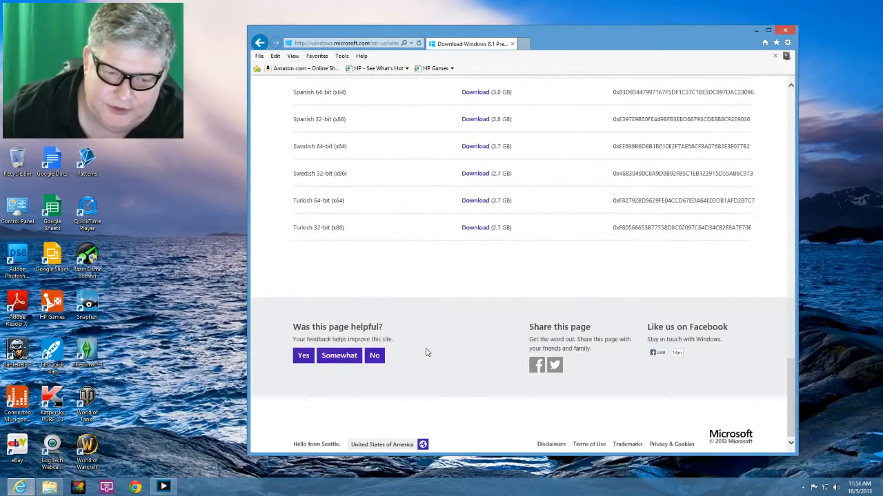
scroll(426, 352, up, 6)
scroll(425, 353, up, 6)
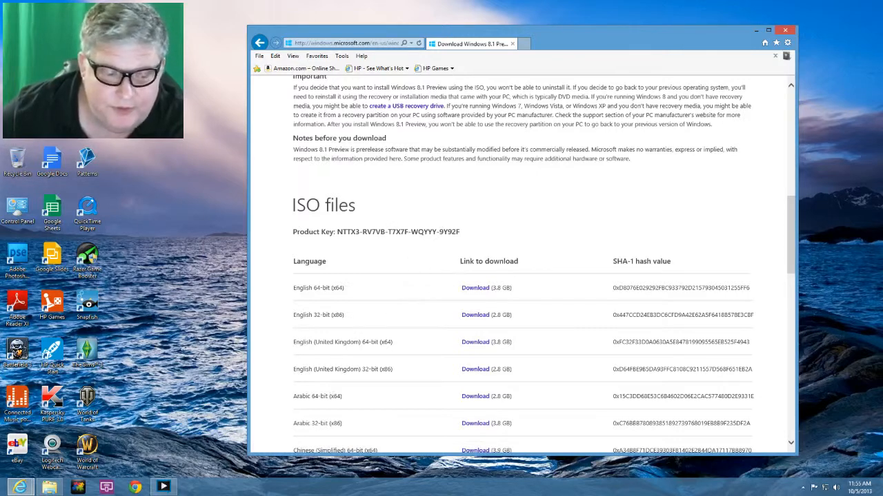
Open a second Internet Explorer window
click(28, 488)
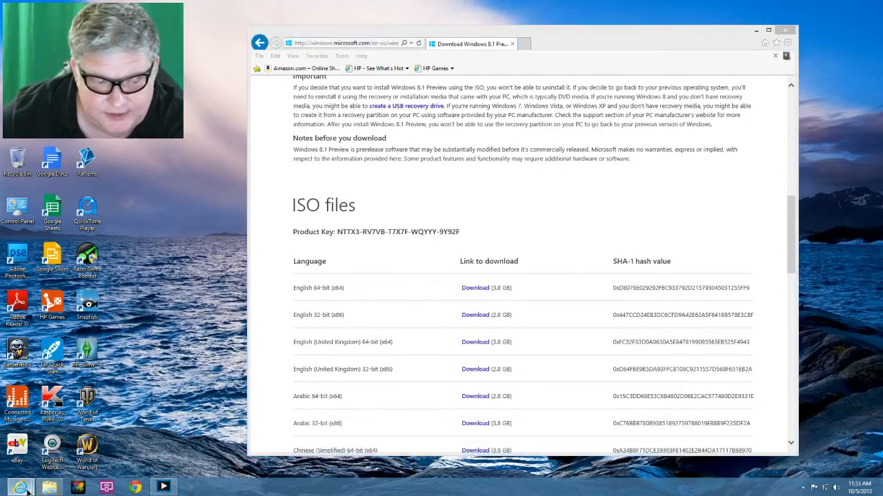
click(59, 438)
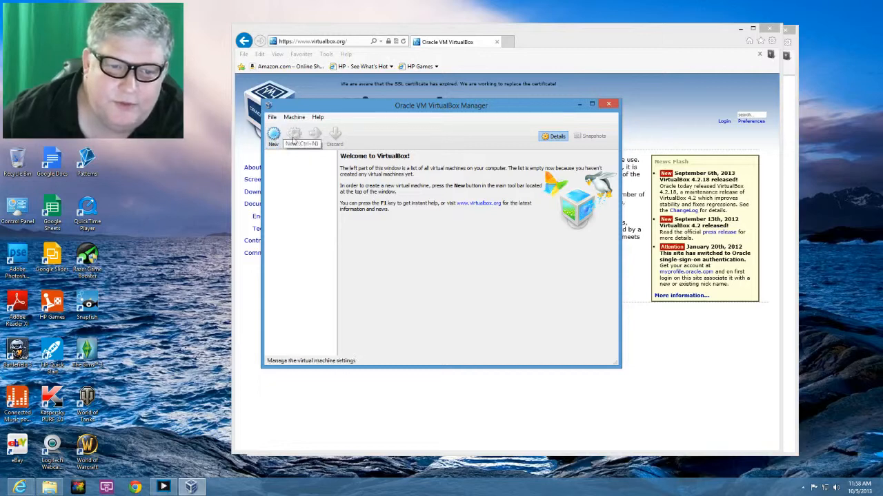
Start creating a new virtual machine in Oracle VM VirtualBox and name it Windows 8.1 Preview
click(275, 135)
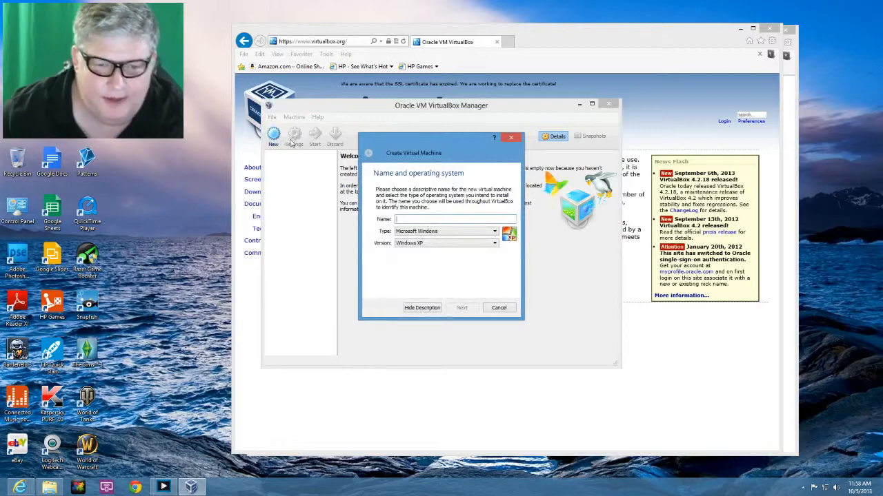
text(Windows)
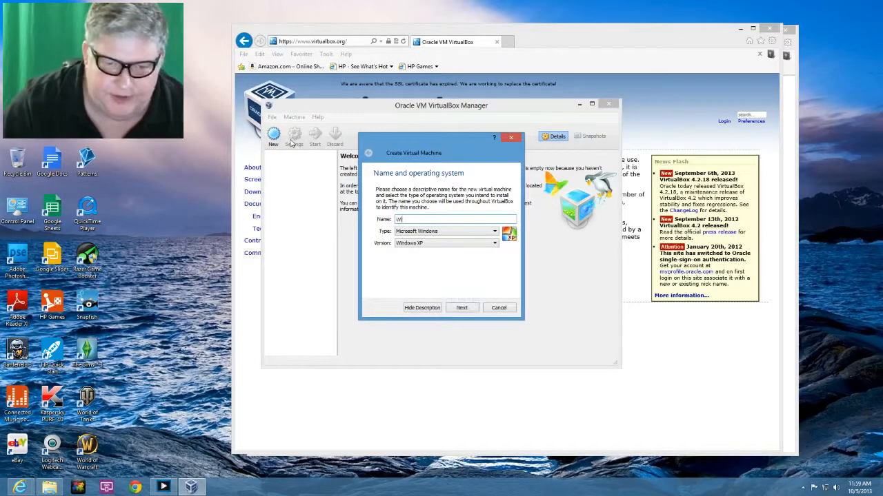
text( 8)
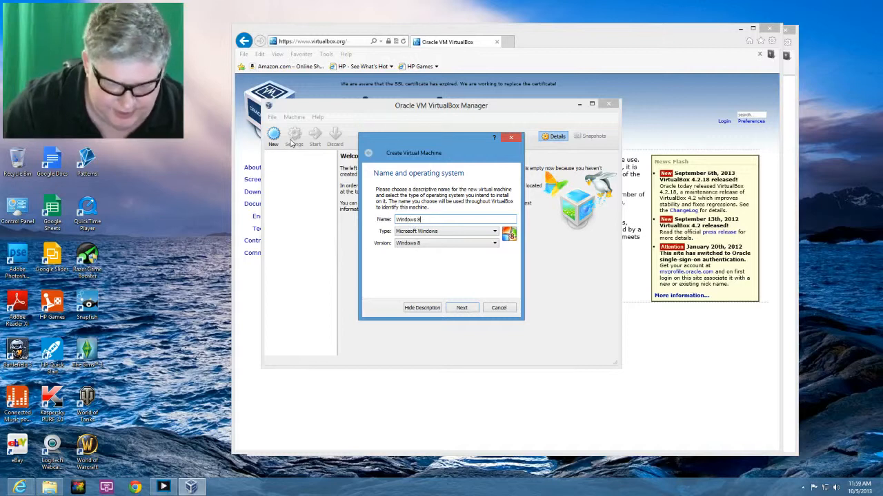
text(.1 Preview)
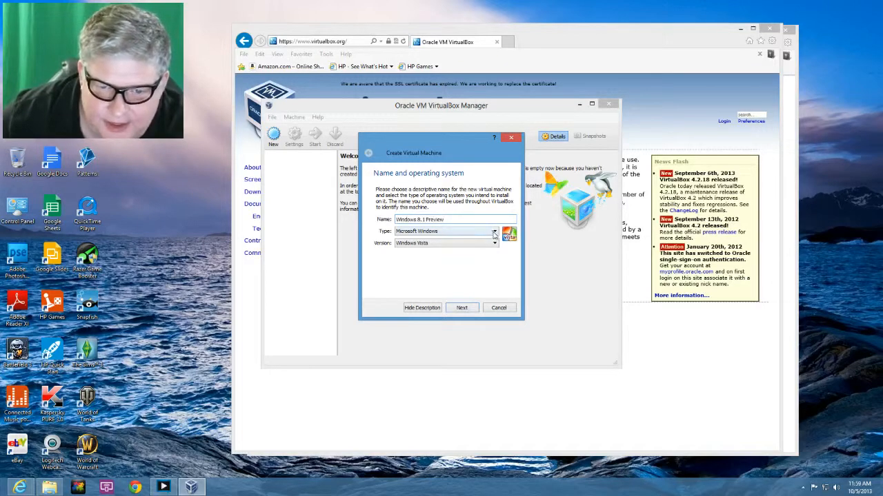
Set the new virtual machine's type to Microsoft Windows and its version to Windows 8.1, and accept the operating system settings
click(495, 232)
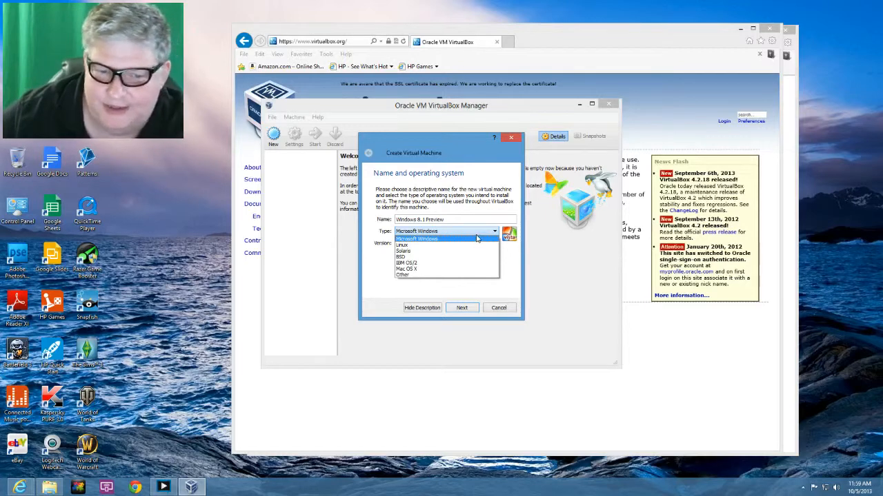
click(475, 238)
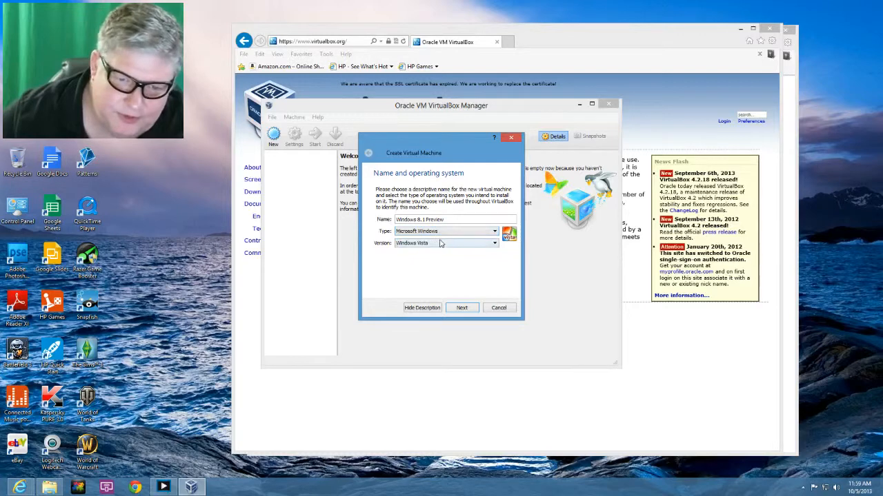
click(494, 245)
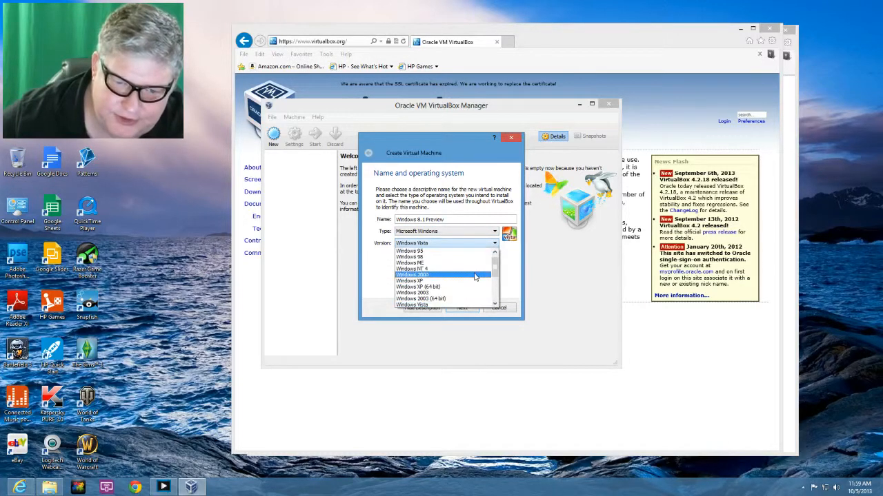
drag(494, 271, 494, 298)
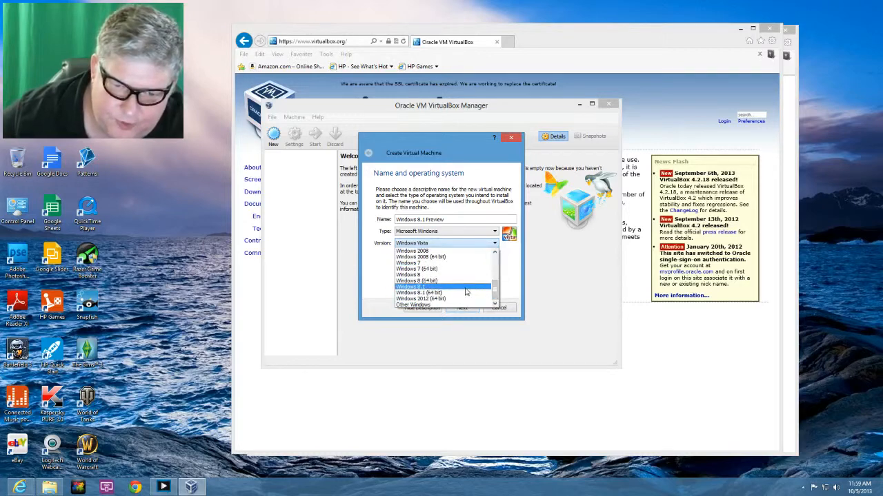
click(465, 289)
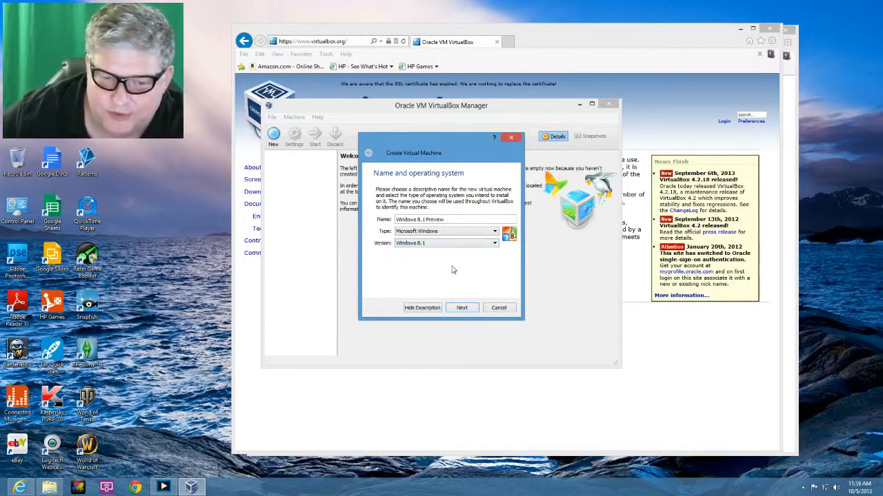
click(460, 308)
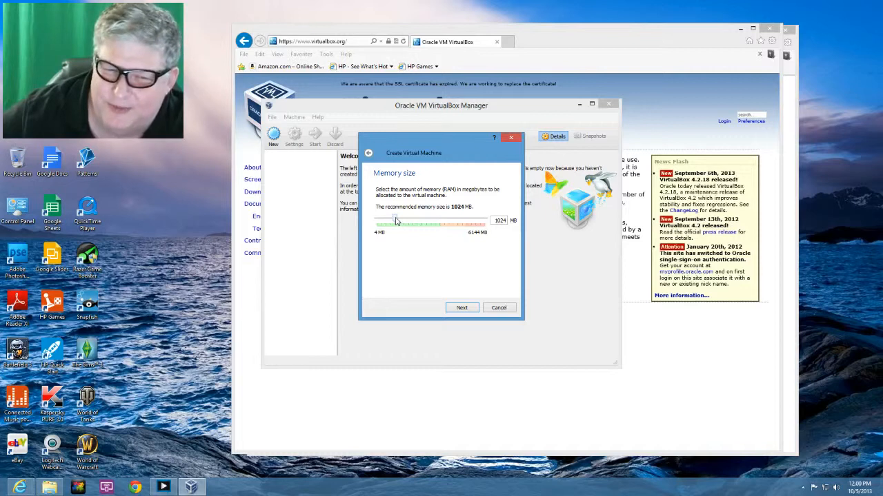
Allocate 2048 MB of memory and create a new dynamically allocated 25.00 GB VDI hard drive for the virtual machine
drag(397, 221, 412, 221)
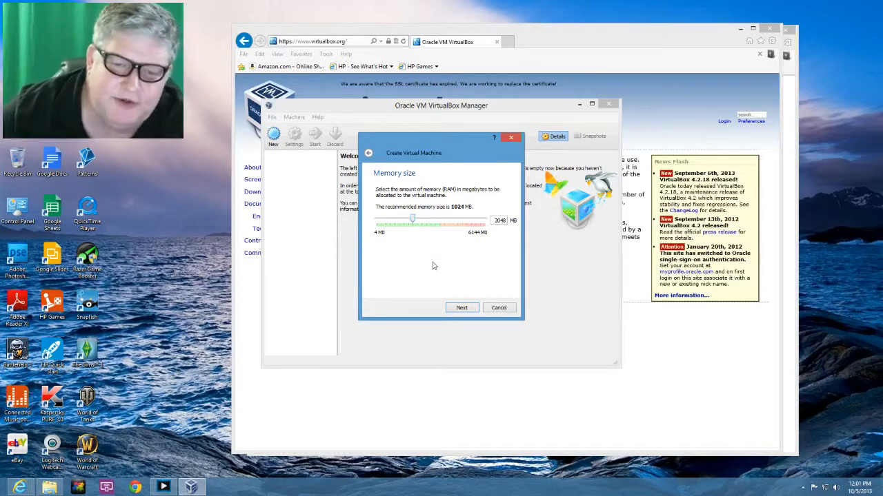
click(462, 307)
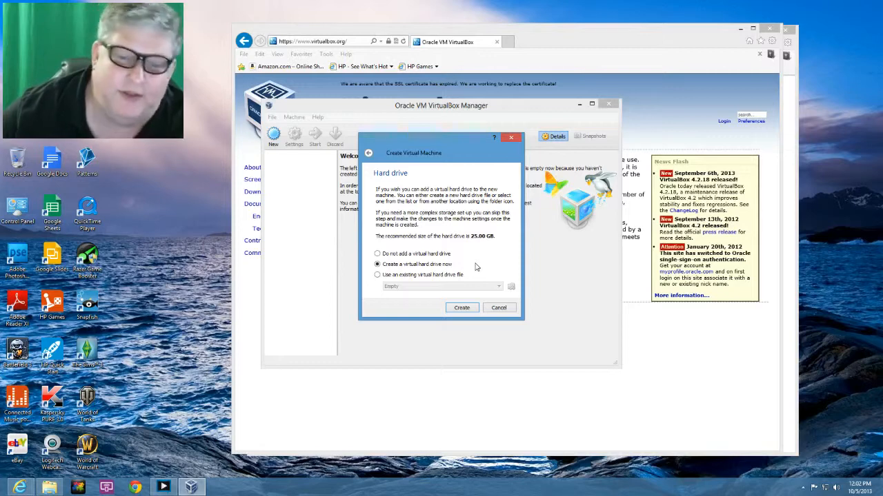
click(462, 307)
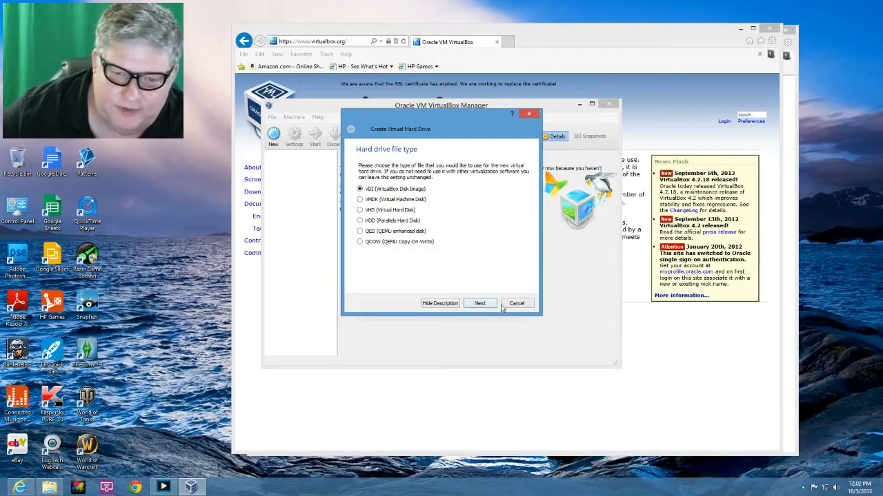
click(479, 305)
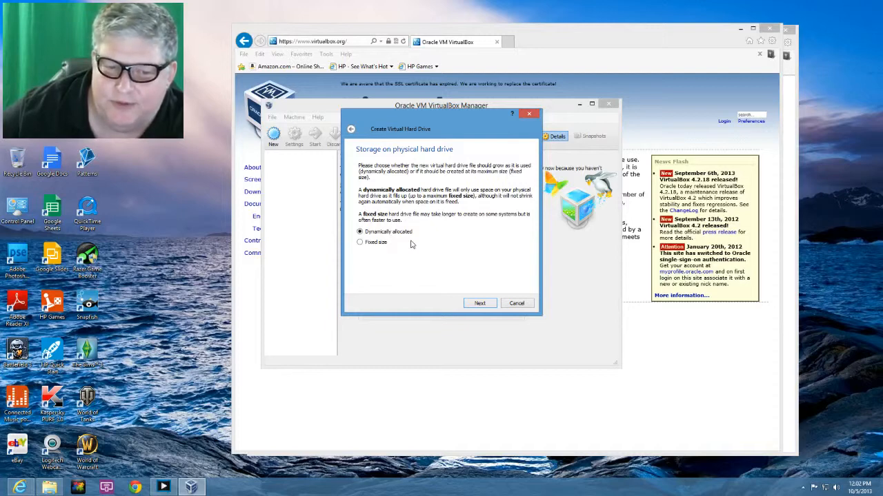
click(479, 304)
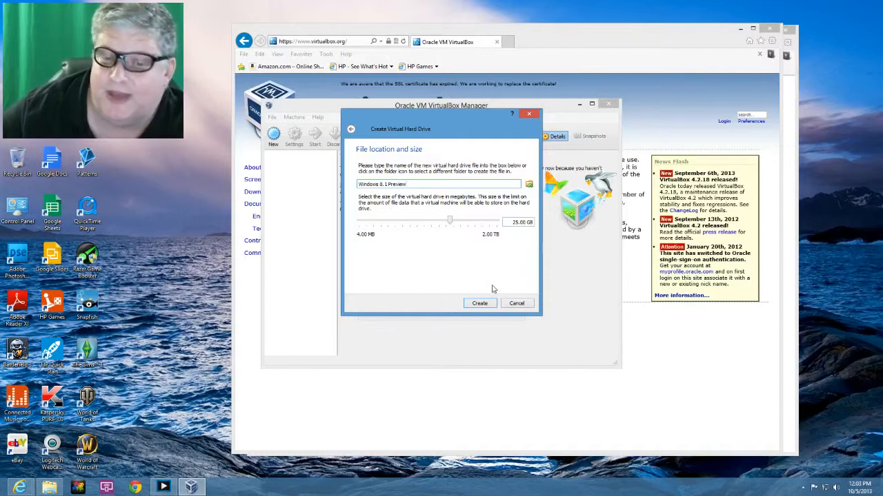
click(481, 306)
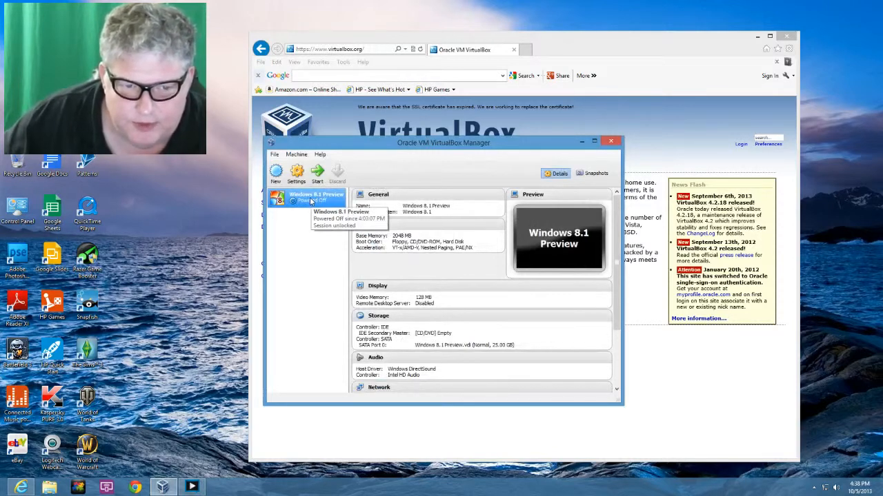
In the Windows 8.1 Preview machine's storage settings, add a CD/DVD device to the IDE controller with the WindowsBlue-ClientwithApps-32bit-English-X1899604 ISO file
right_click(311, 200)
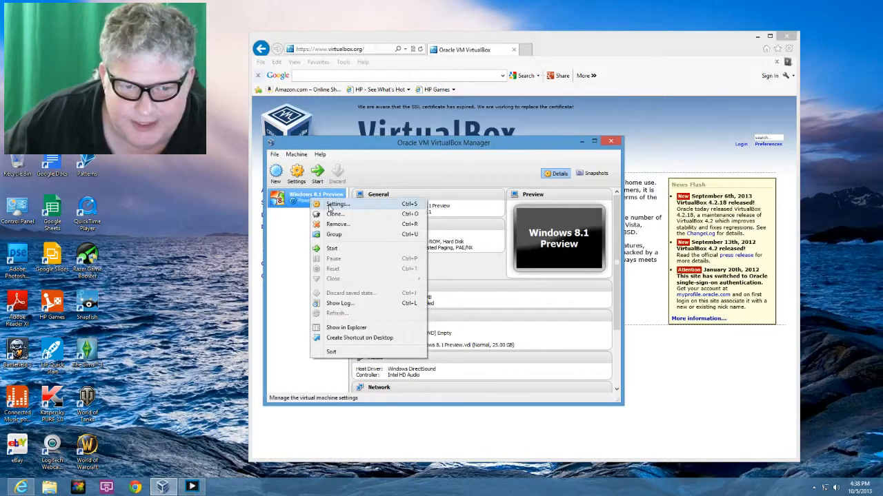
click(331, 205)
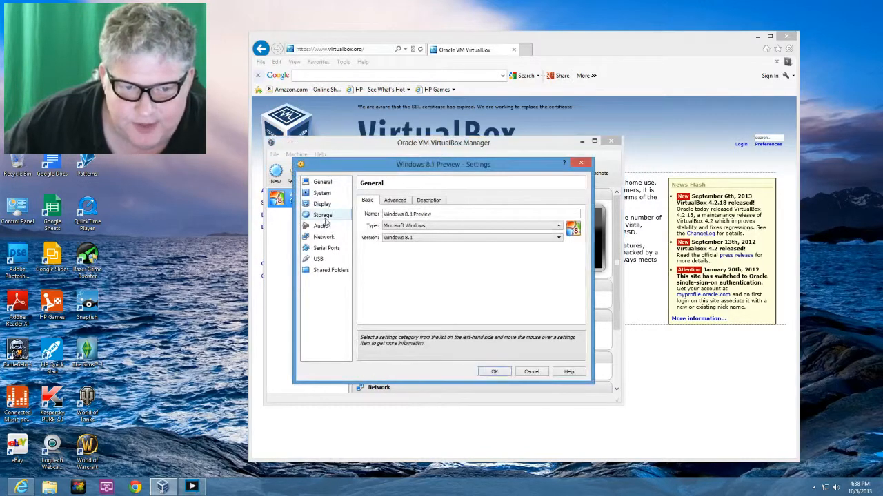
click(323, 216)
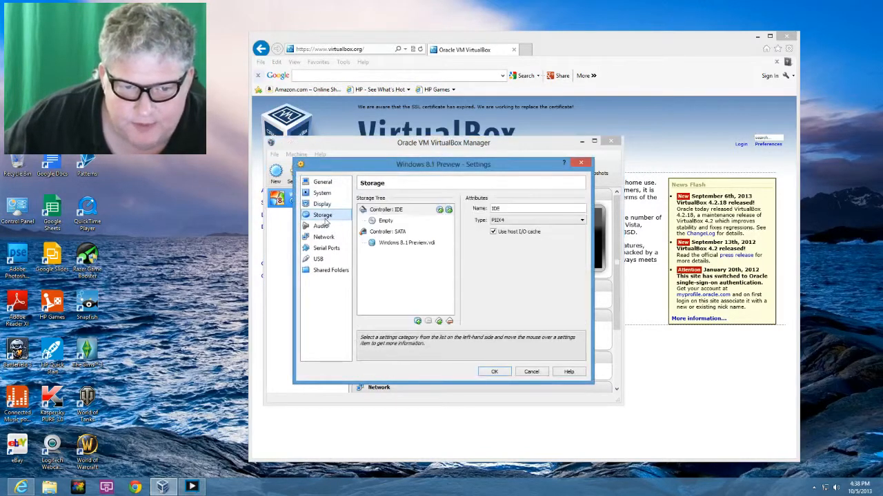
click(418, 322)
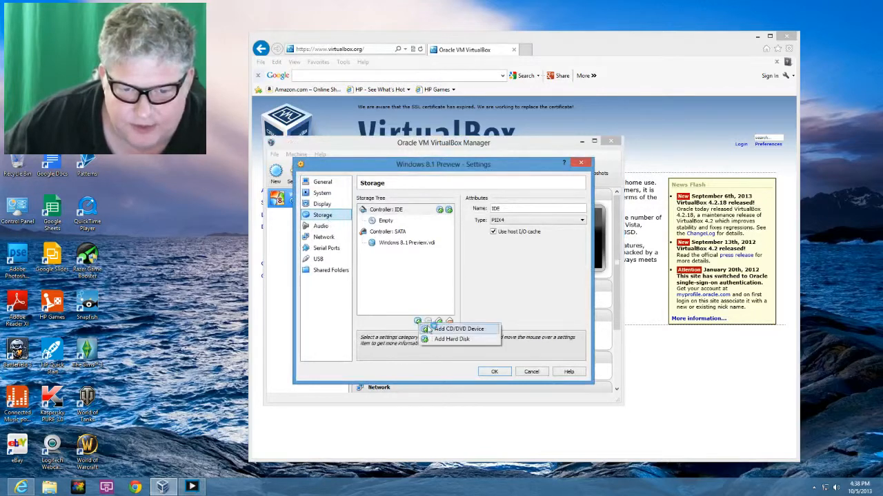
click(441, 329)
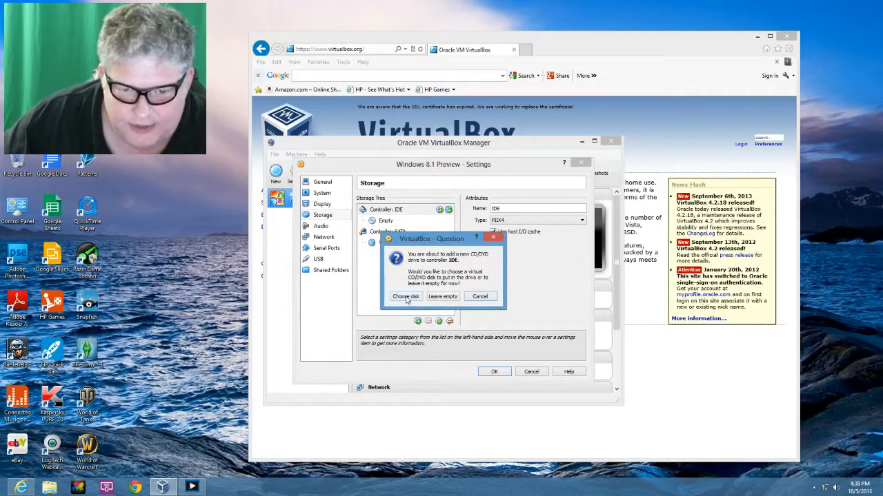
click(406, 298)
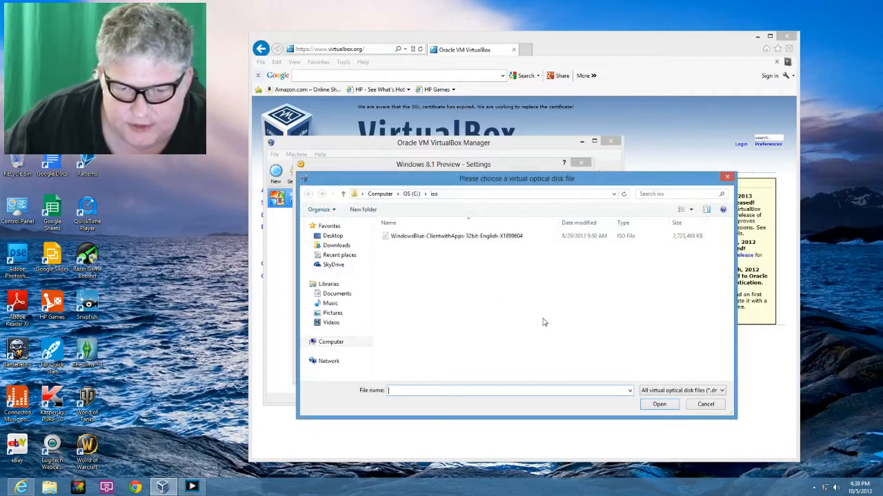
click(466, 239)
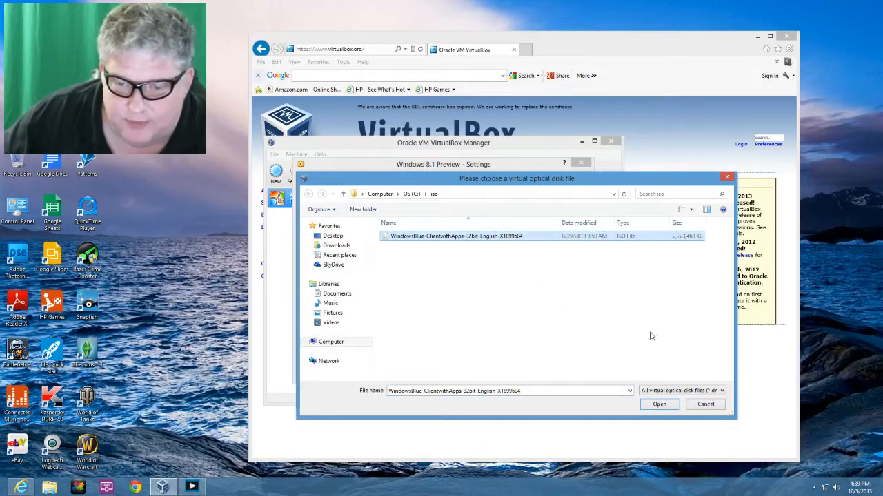
click(672, 404)
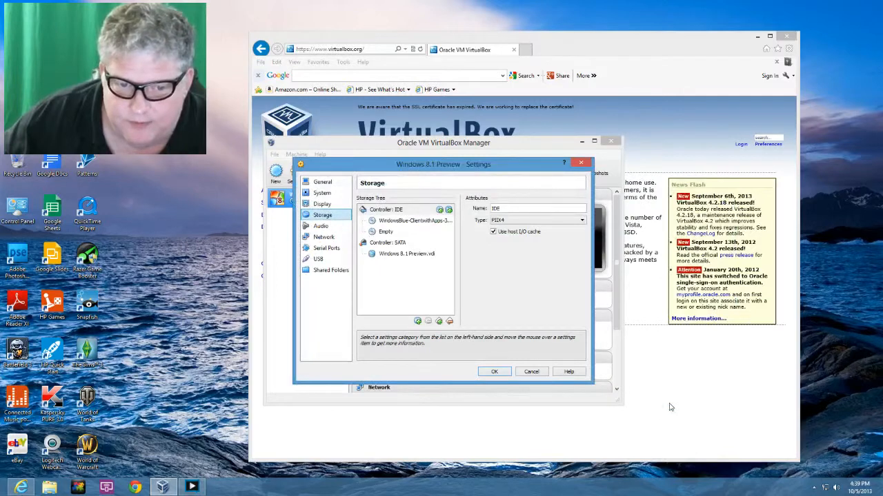
Save the storage settings, start the Windows 8.1 Preview virtual machine and dismiss the VirtualBox information messages during boot
click(495, 372)
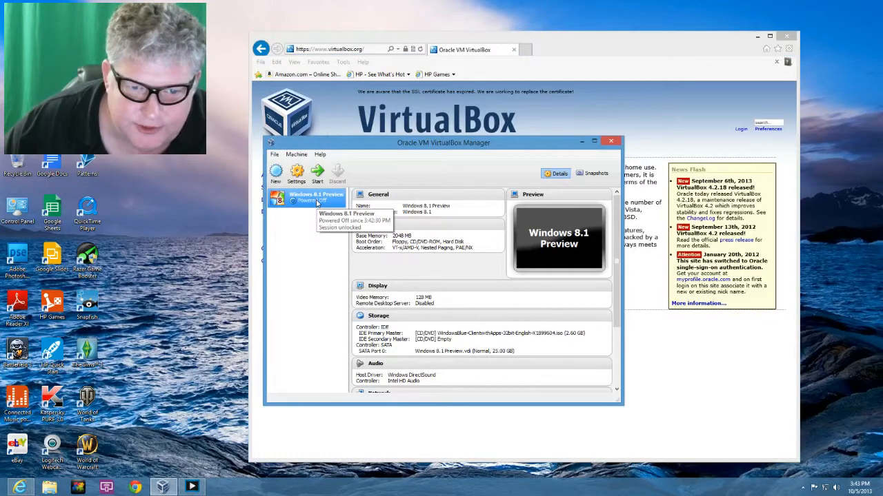
click(317, 172)
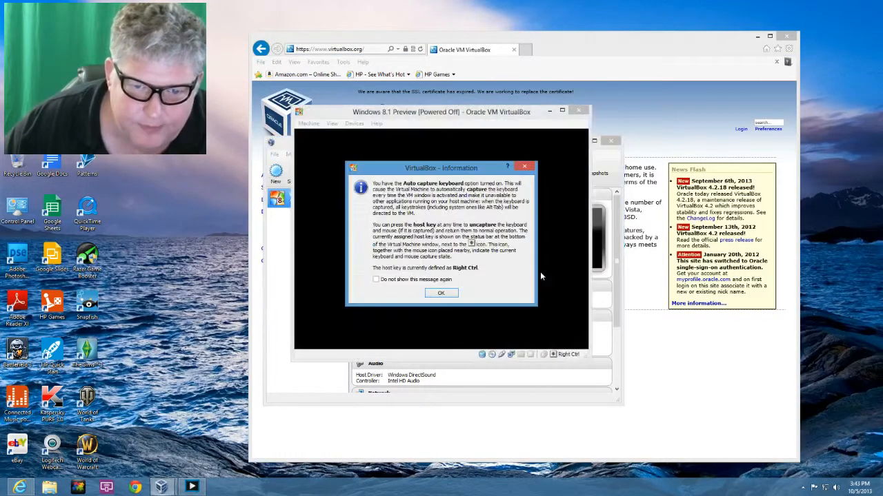
click(441, 294)
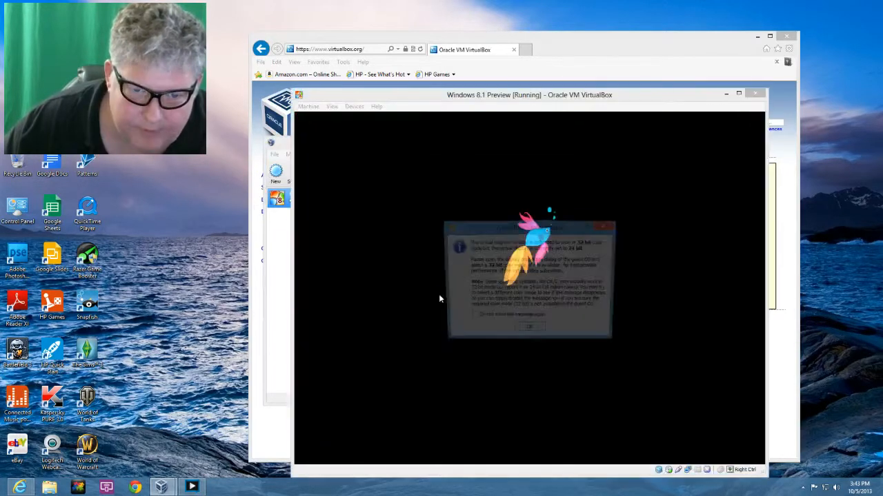
click(522, 335)
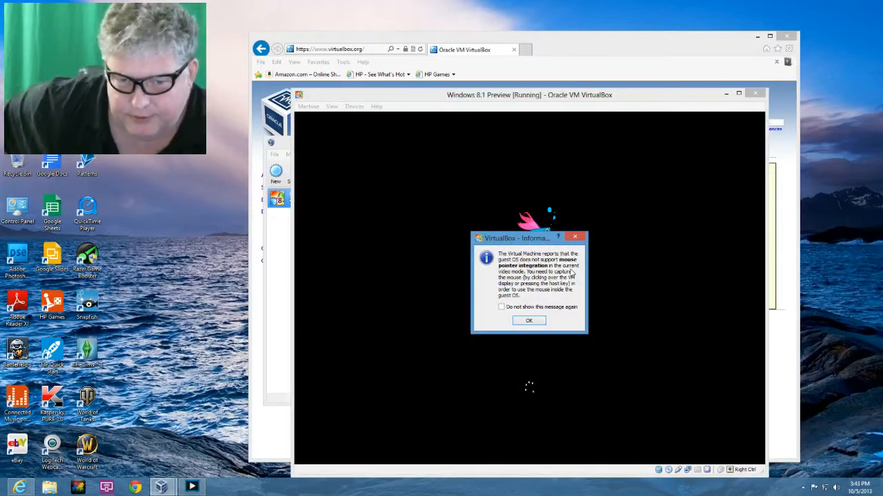
click(527, 321)
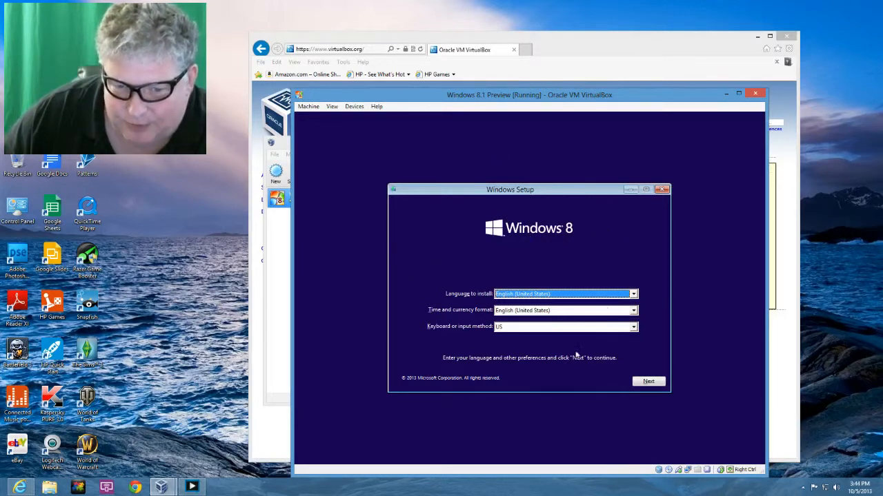
Accept English (United States) and the US keyboard in Windows Setup and start the installation
click(651, 384)
click(520, 290)
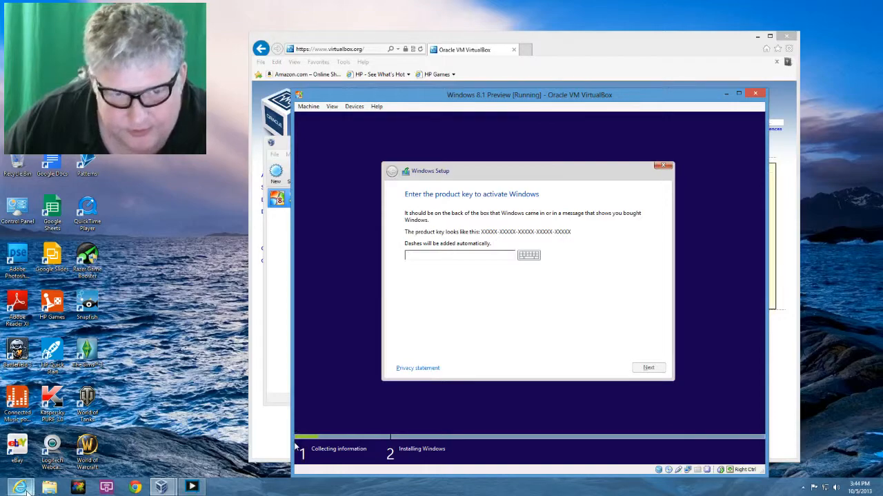
Place the Windows 8.1 Preview download page beside the virtual machine and enter its product key in Windows Setup
mouse_move(29, 490)
click(52, 462)
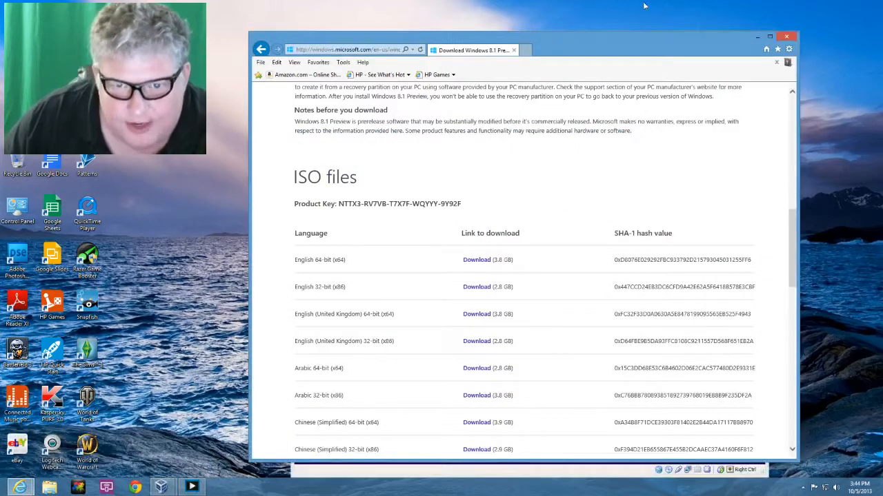
drag(650, 35, 414, 258)
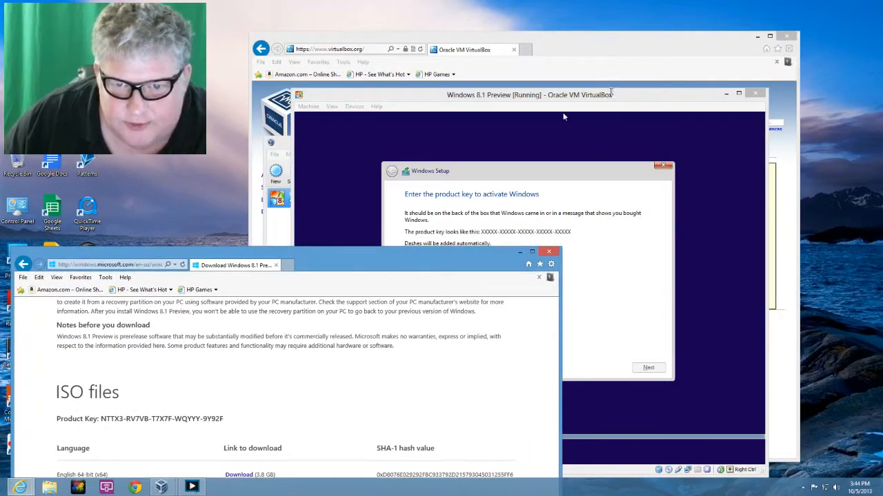
click(617, 98)
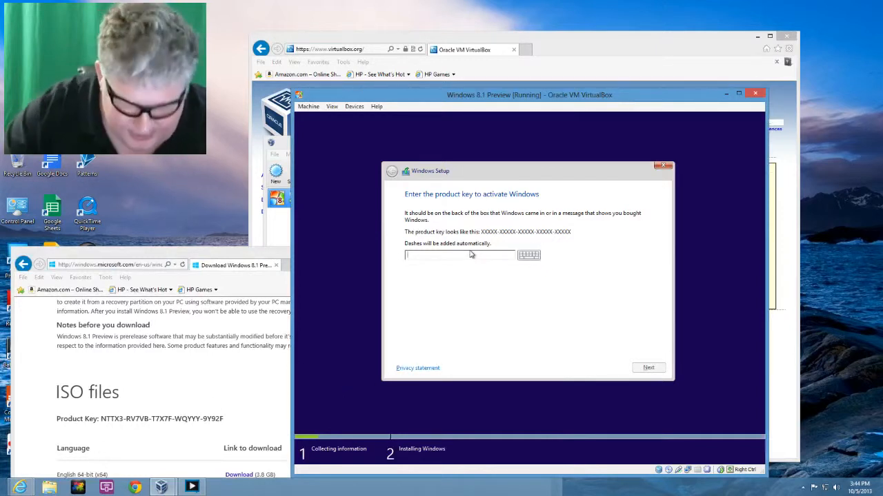
text(NTTX3)
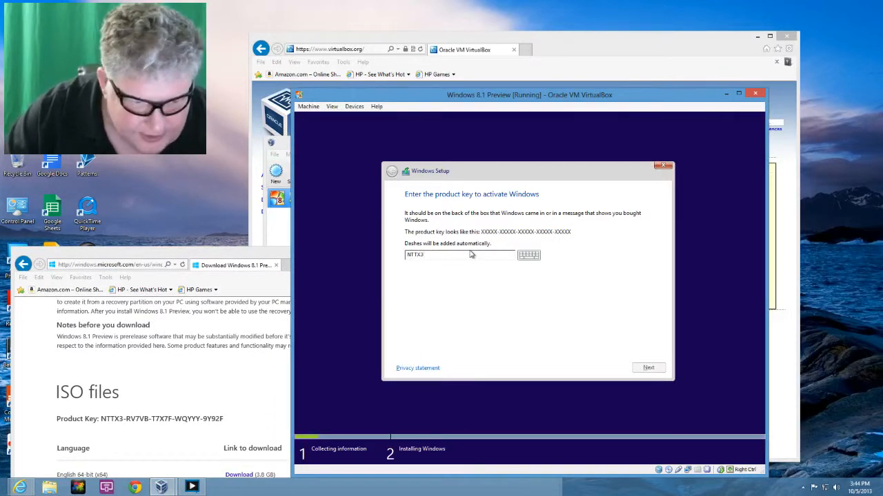
text(-R)
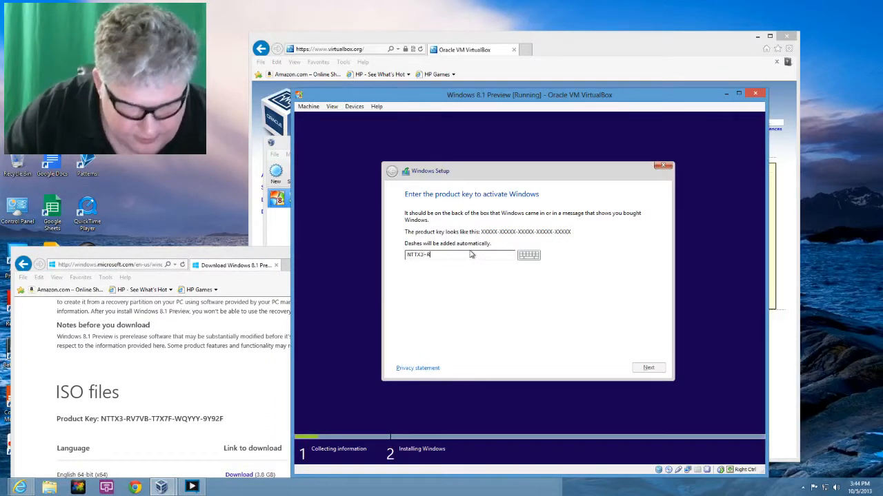
text(V7VB-T7X7F-WQYYY-9Y92F)
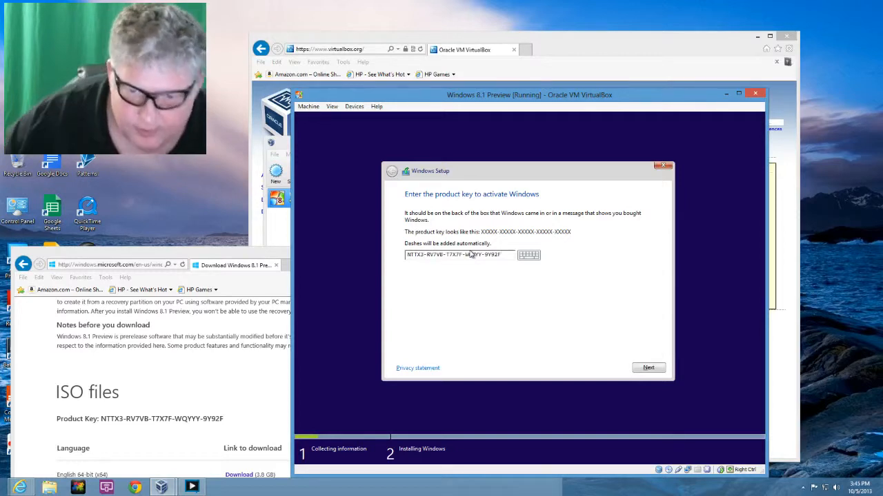
click(647, 368)
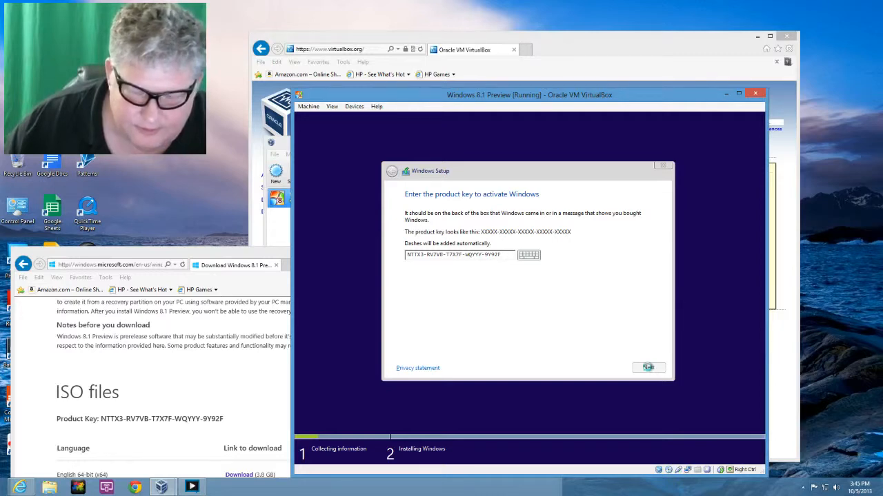
Accept the license terms and choose the Custom: Install Windows only (advanced) installation type
click(433, 348)
click(662, 371)
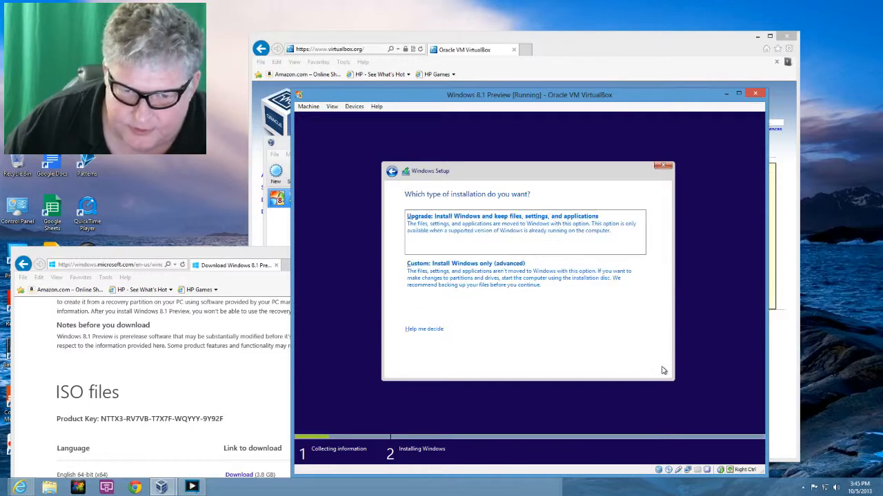
click(569, 235)
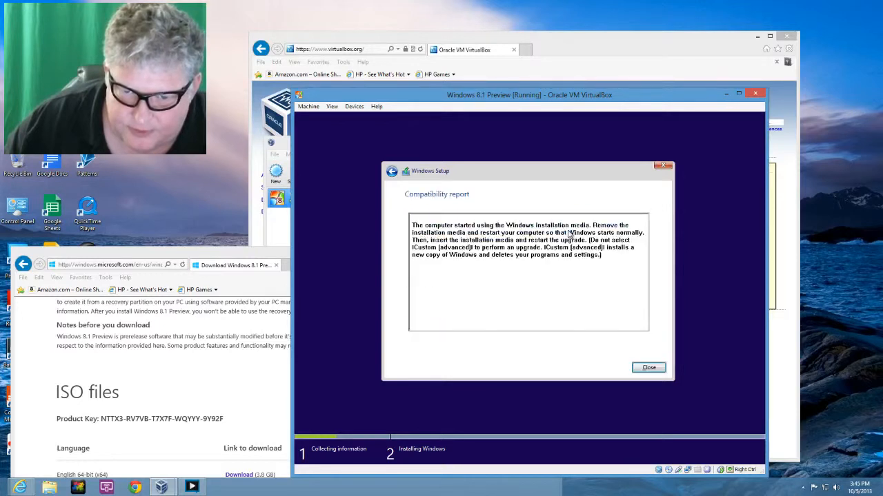
click(396, 176)
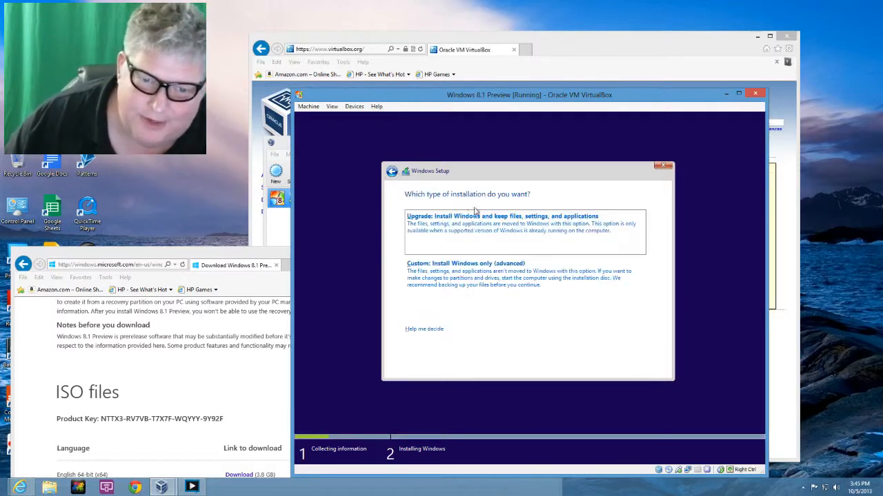
click(473, 274)
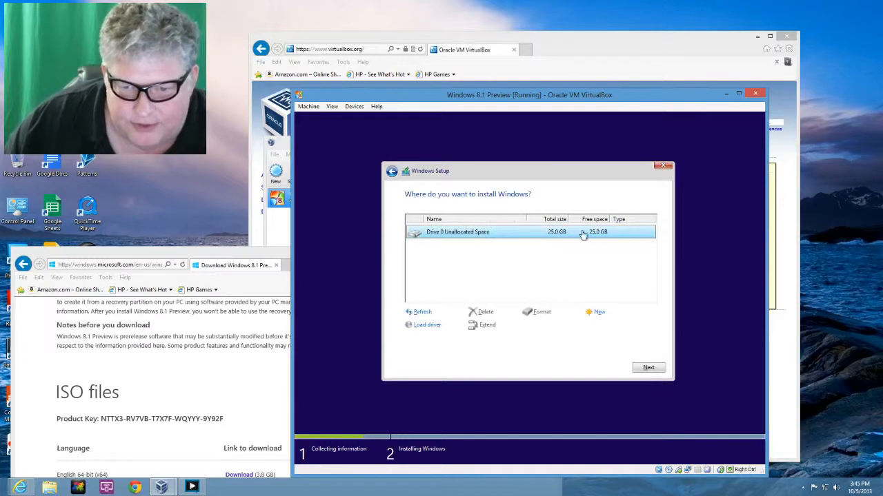
Create a 25600 MB partition from the Drive 0 unallocated space, allow the system partitions, and install Windows on the primary partition
click(599, 312)
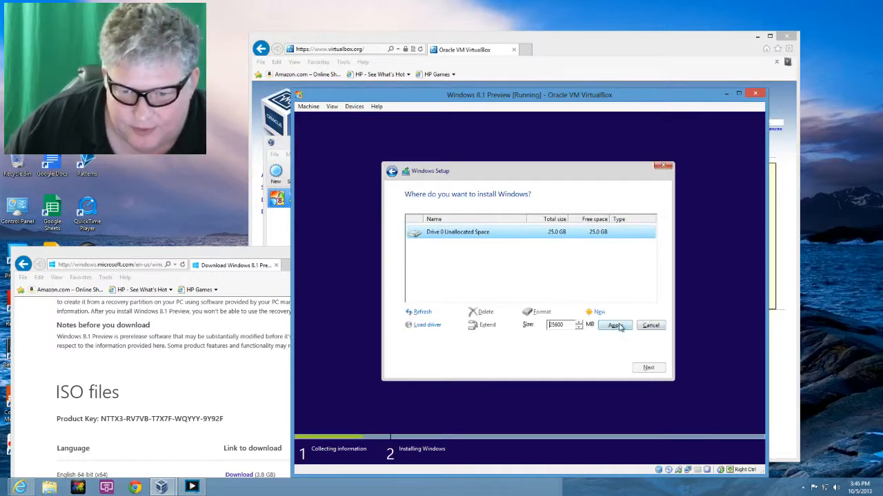
click(618, 326)
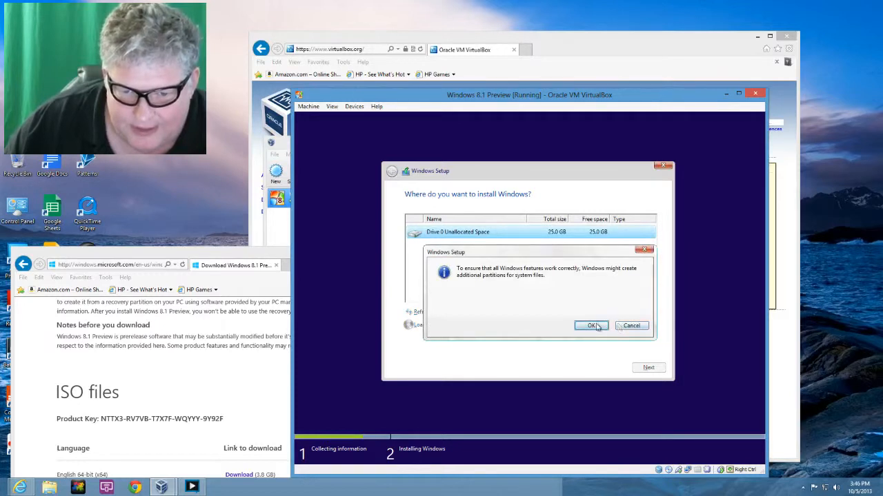
click(594, 325)
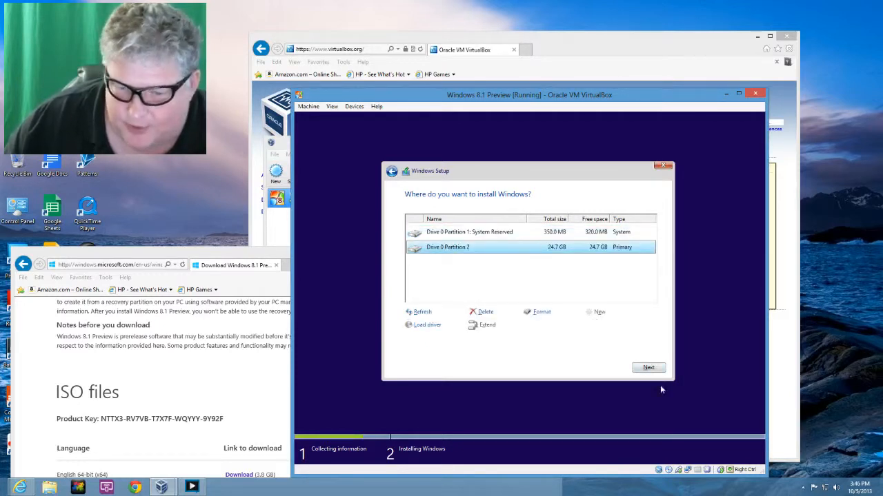
click(651, 366)
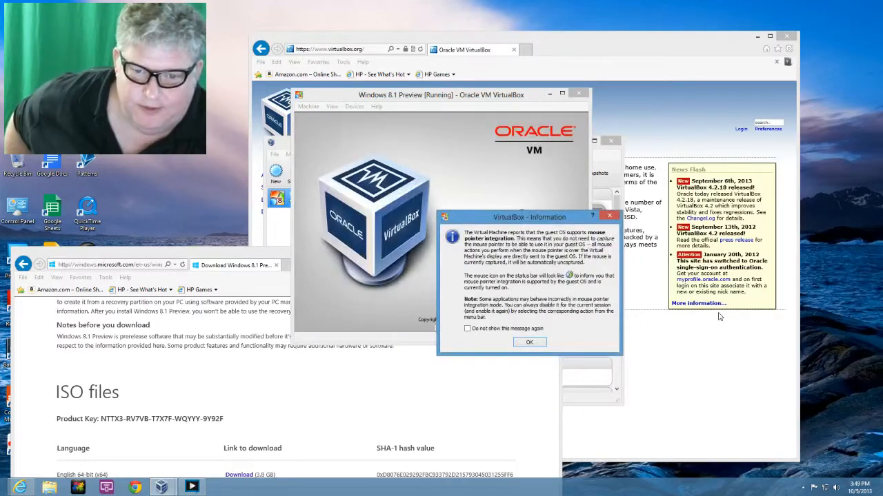
Dismiss the VirtualBox mouse integration and color mode messages while the virtual machine restarts
click(537, 342)
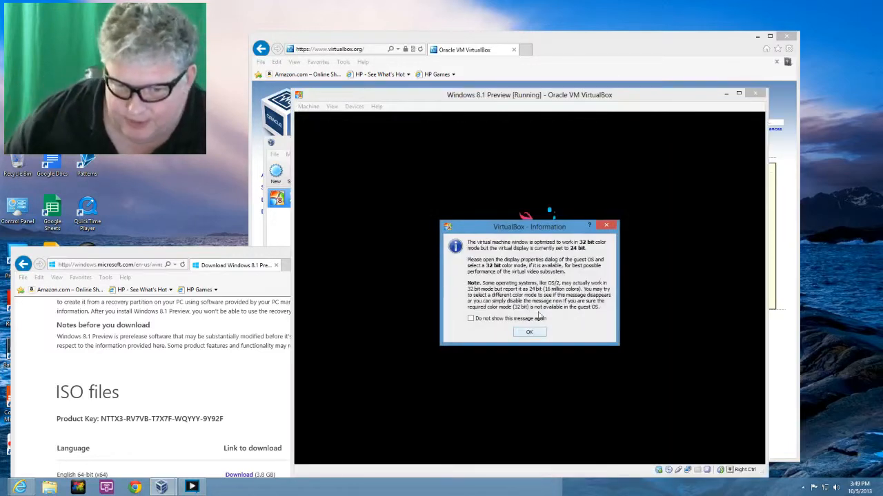
click(530, 334)
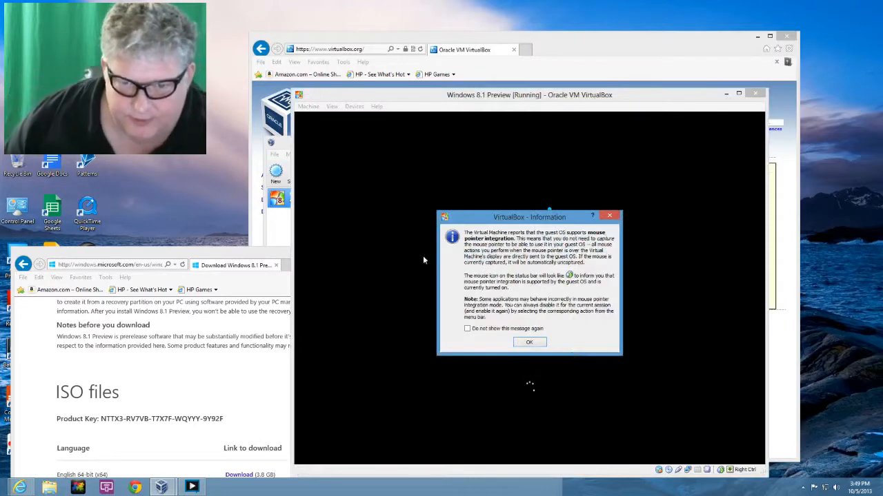
click(527, 344)
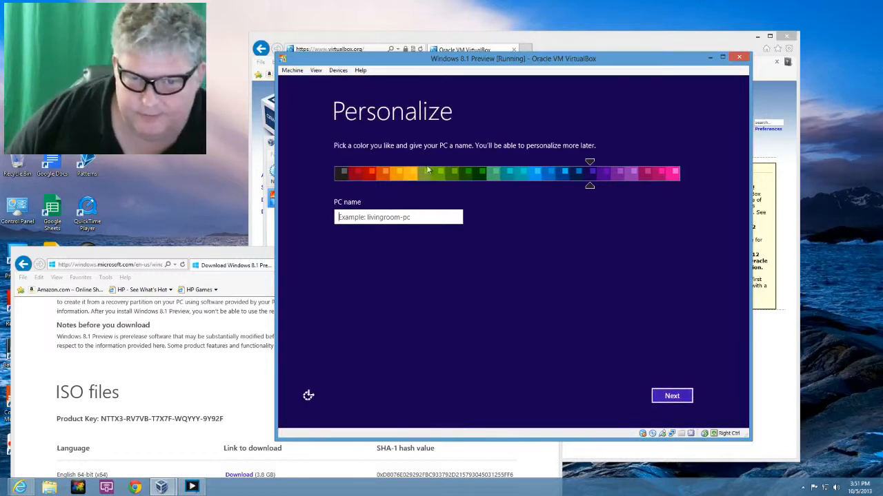
Try out various green, purple, pink and teal background colors on the Personalize page
click(442, 179)
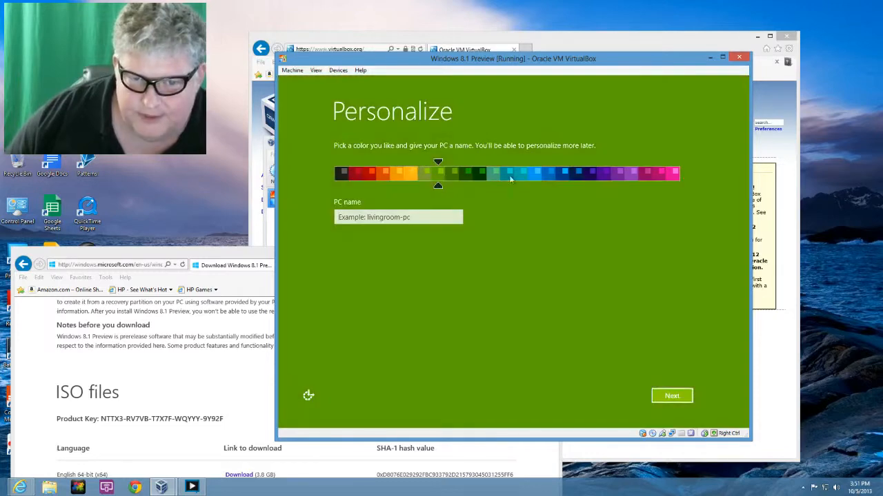
click(591, 177)
click(626, 177)
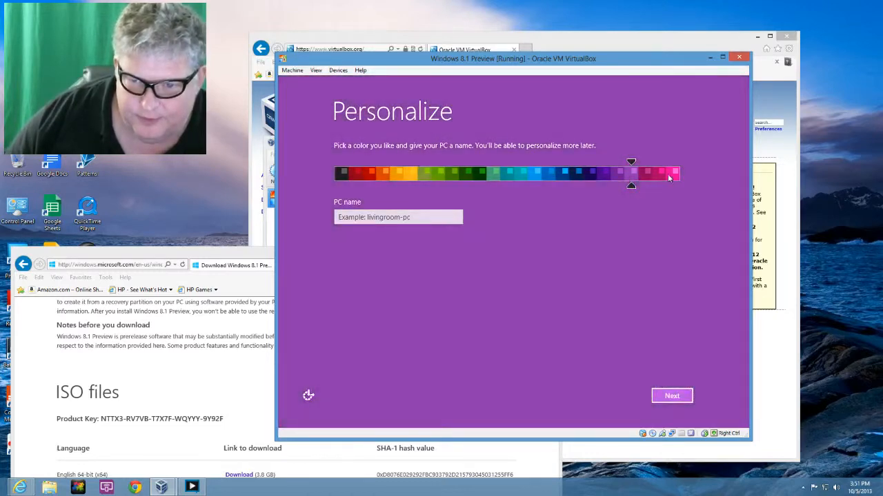
click(672, 174)
click(593, 178)
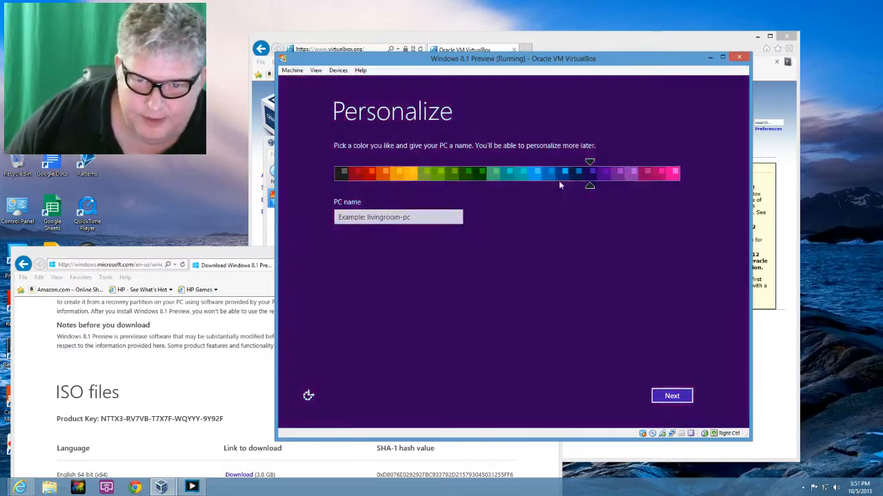
click(521, 175)
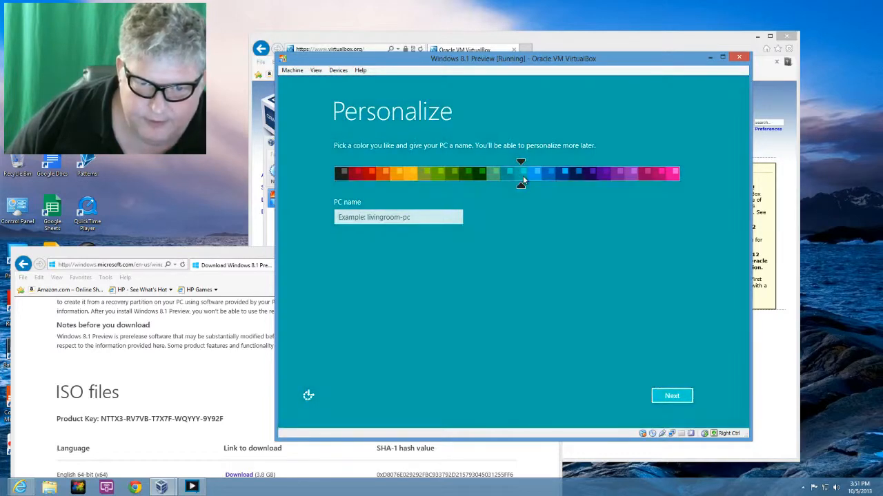
click(469, 181)
click(455, 177)
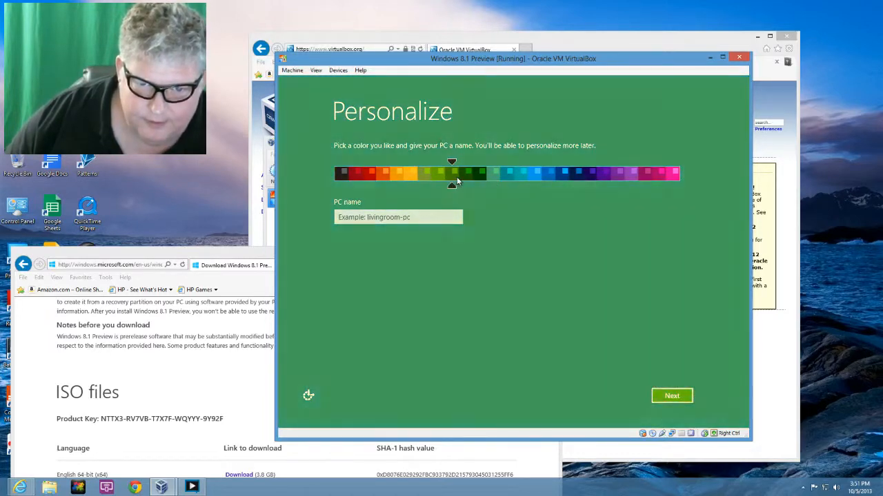
click(467, 180)
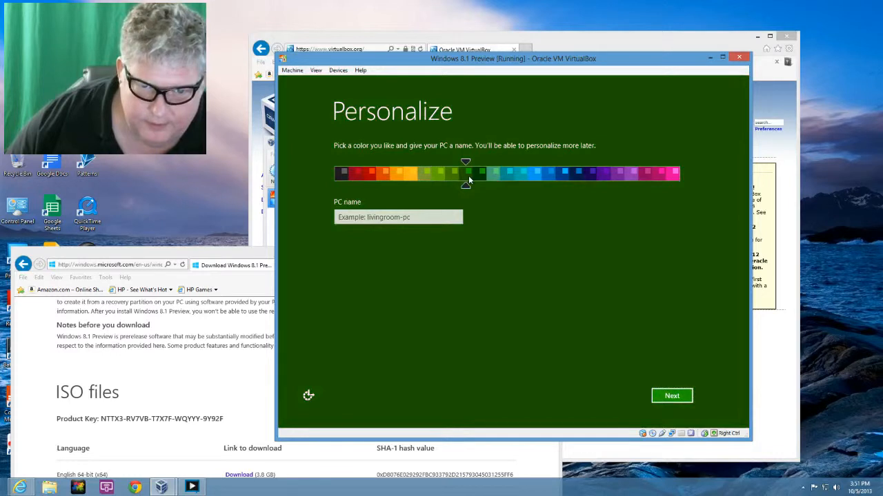
click(375, 215)
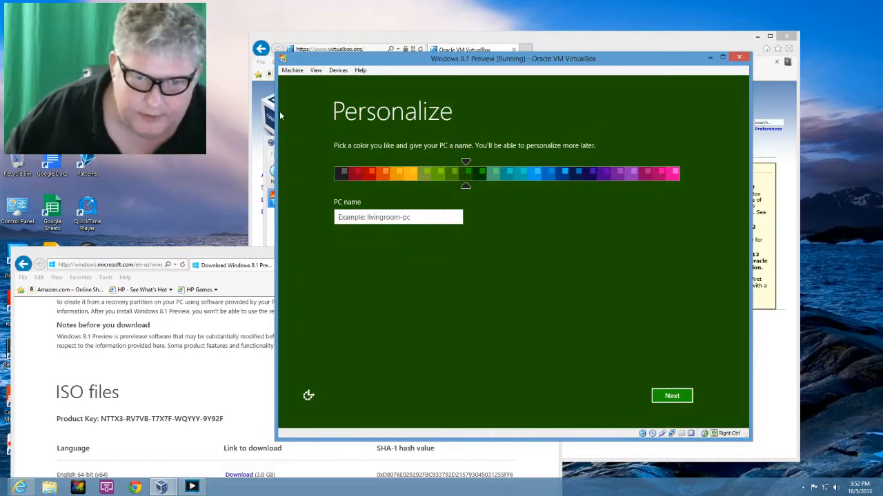
Choose the dark red background color and name the PC TestPC
click(358, 173)
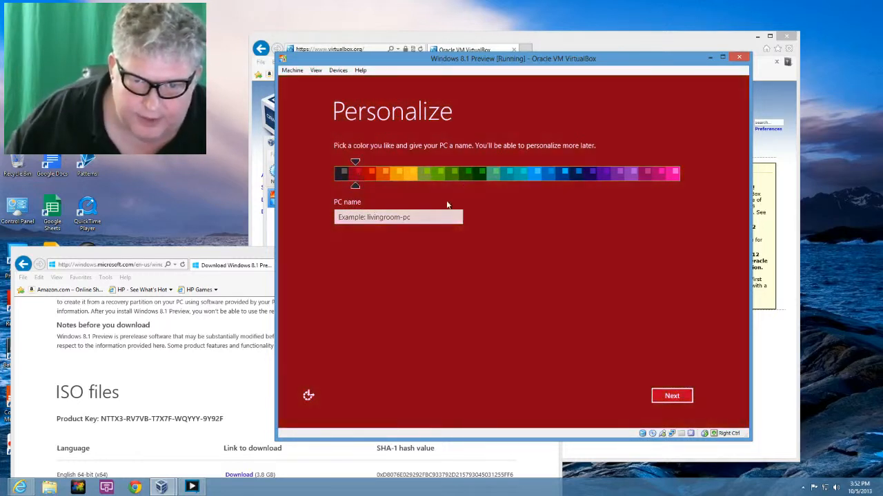
click(404, 218)
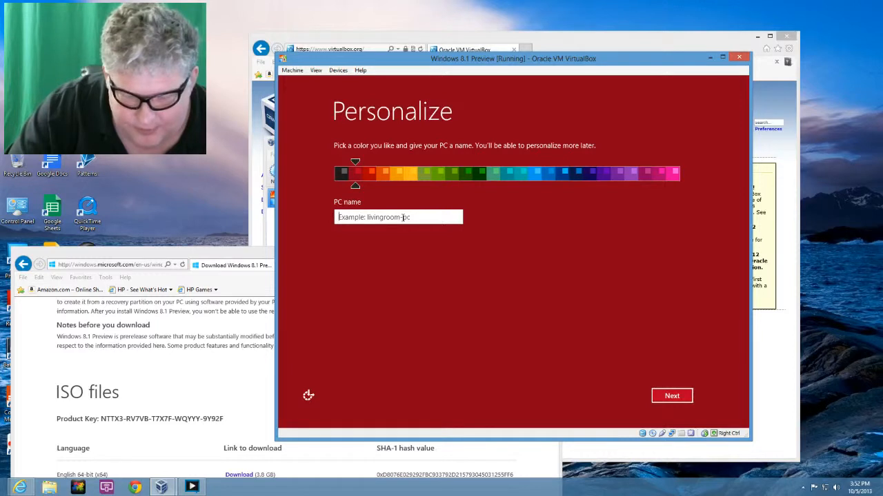
text(This)
key(BackSpace)
key(BackSpace)
key(BackSpace)
text(es)
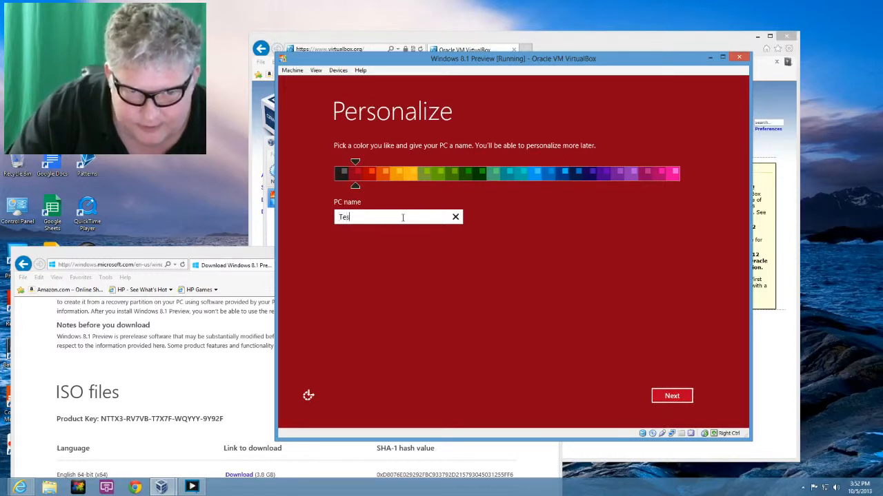
text(tPC)
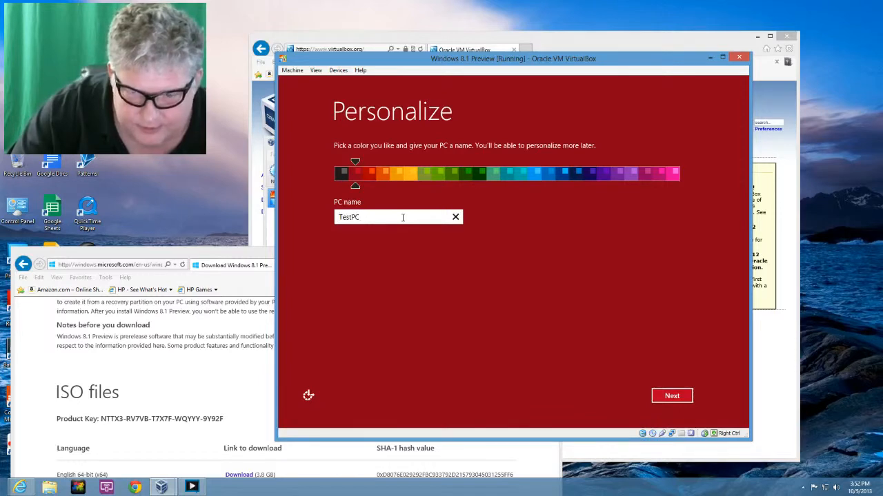
Continue past the Personalize and settings pages and choose to sign in without a Microsoft account through the new account option
click(672, 396)
click(600, 403)
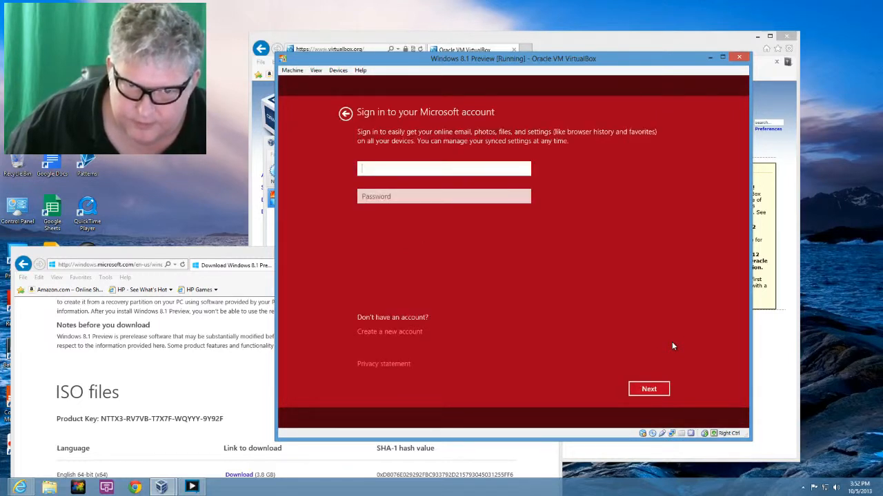
click(411, 333)
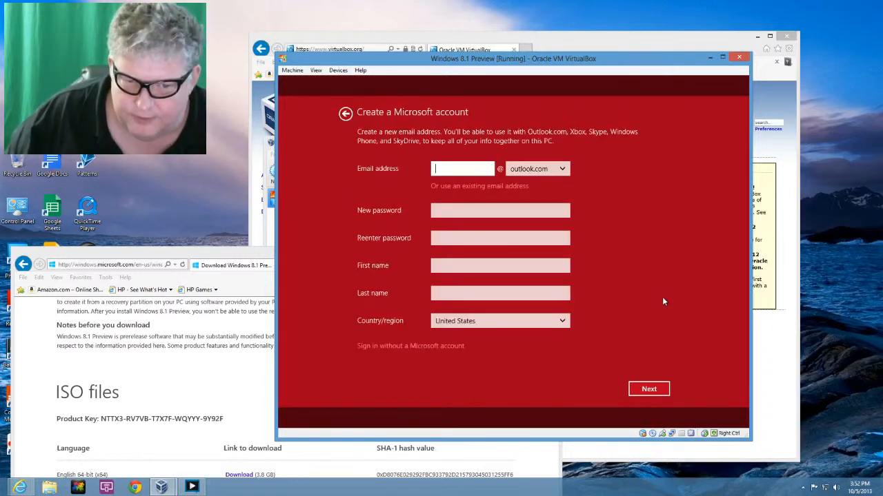
click(433, 347)
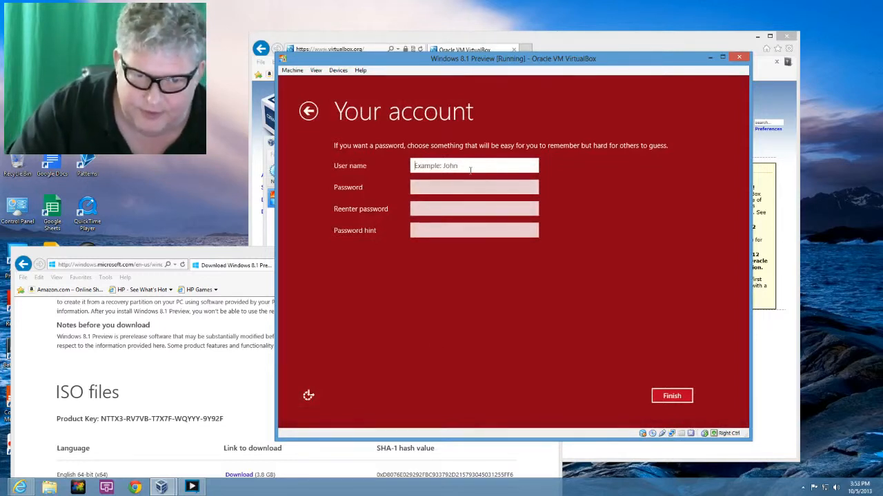
Create the local account with the user name, the account password entered twice and the password hint "no hint", and finish setup
text(Mungo)
key(Tab)
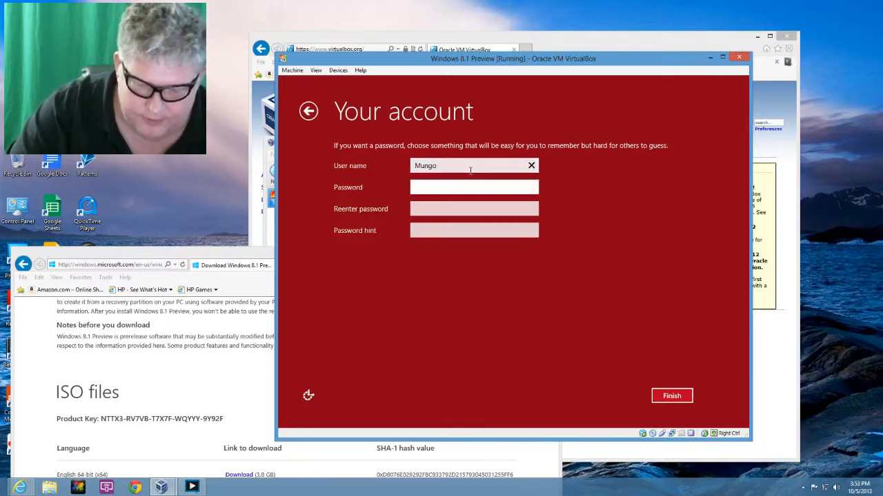
text(****)
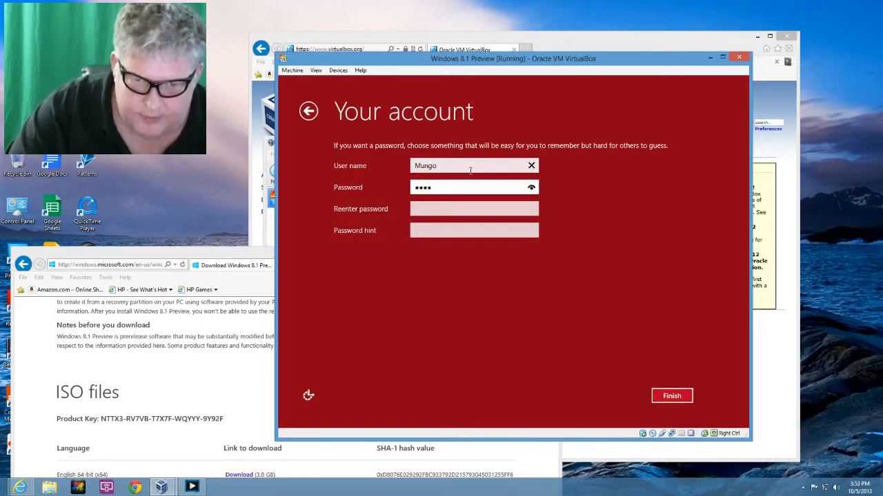
key(Tab)
text(**)
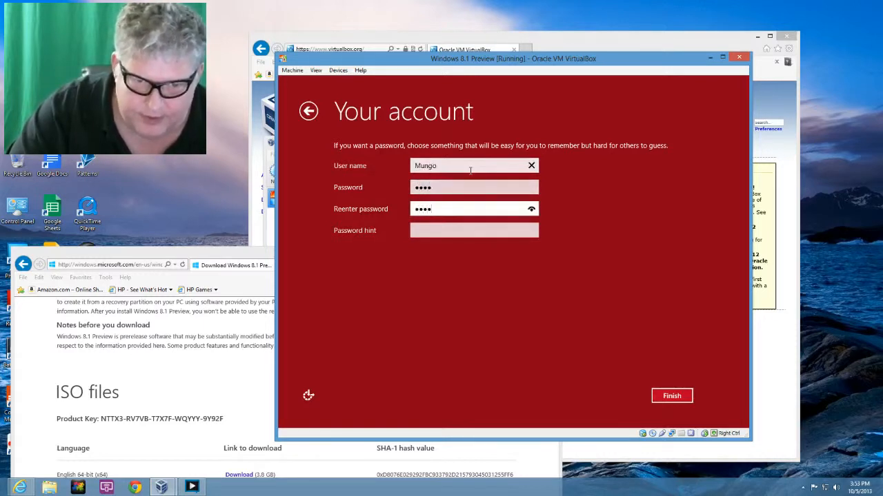
key(Tab)
text(no te)
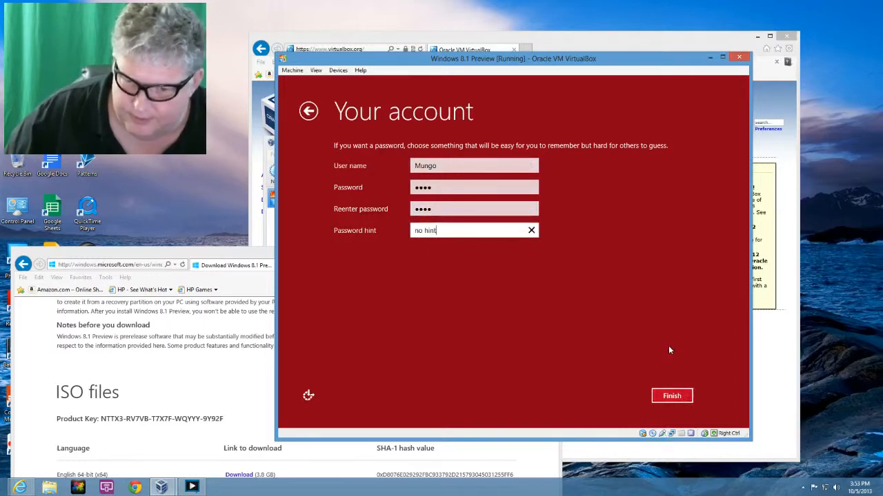
click(671, 397)
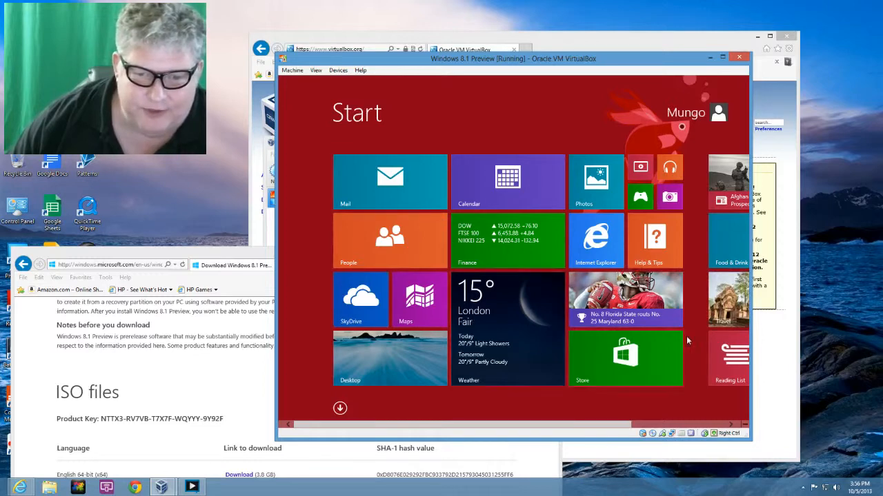
Open the desktop and switch between it and the Start screen to see how the Start button behaves
click(388, 364)
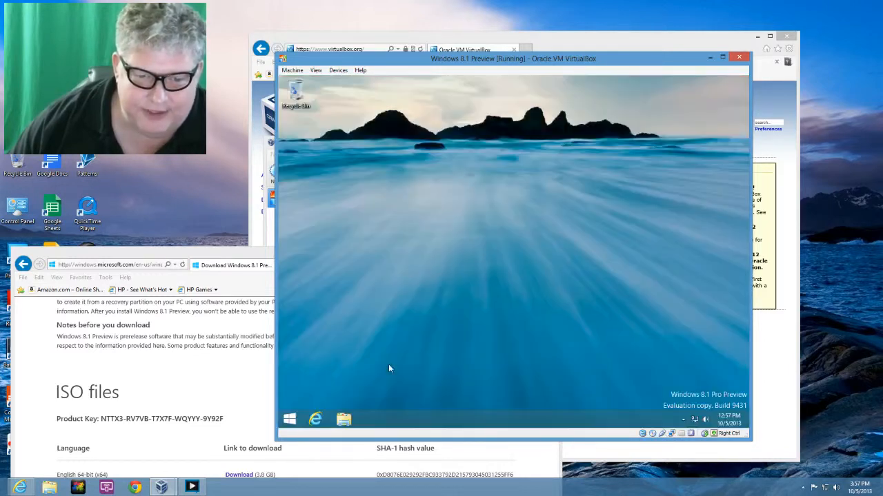
click(288, 419)
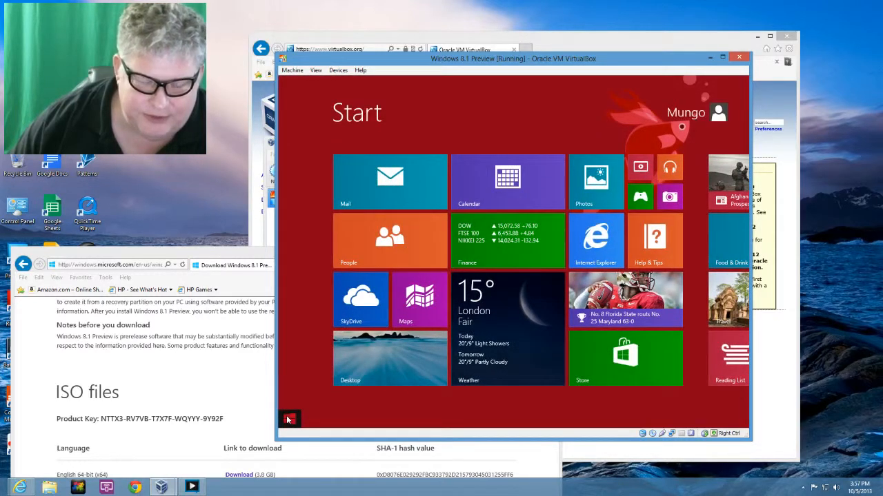
click(288, 420)
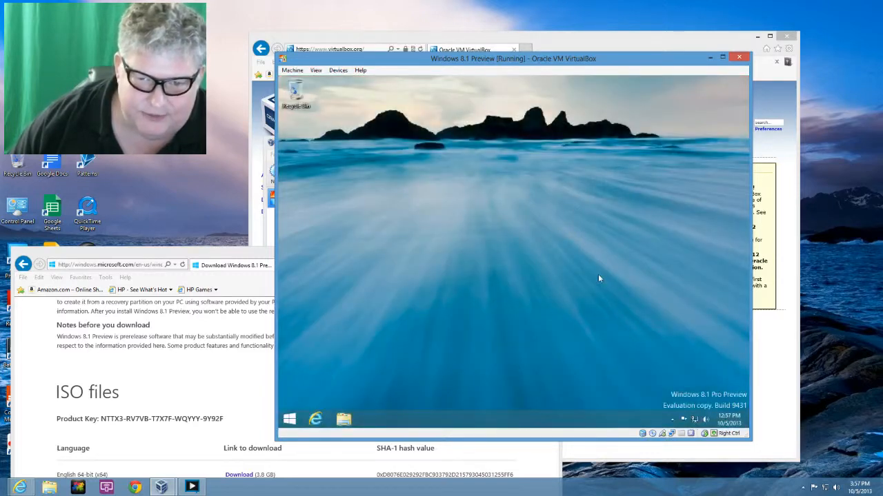
right_click(290, 418)
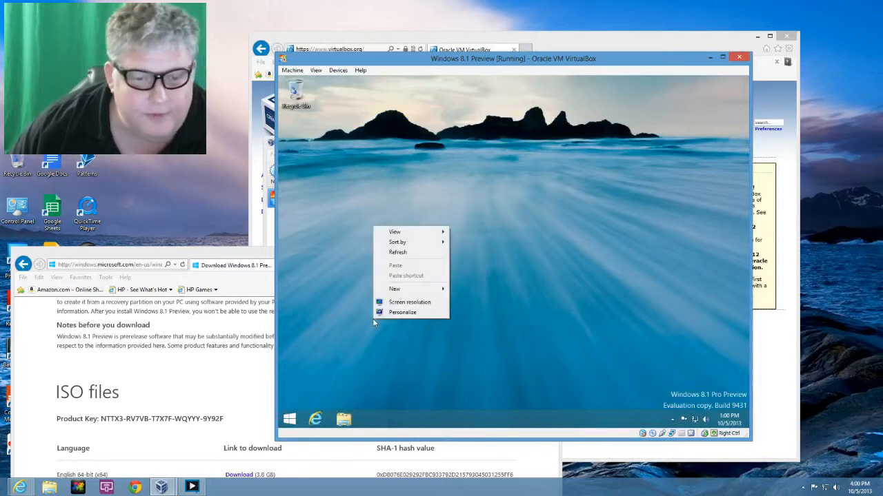
In the Taskbar and Navigation properties, turn off going to the desktop at sign-in, show the Apps view automatically on Start, and close Personalization
right_click(373, 319)
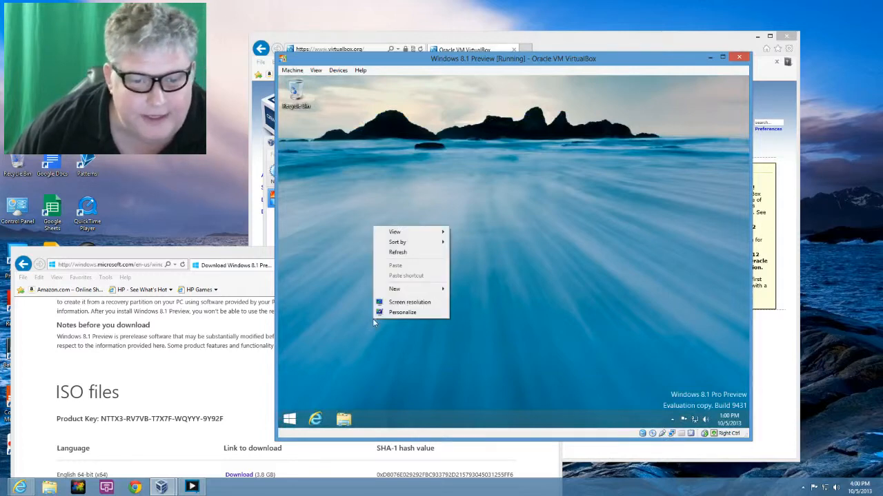
click(407, 312)
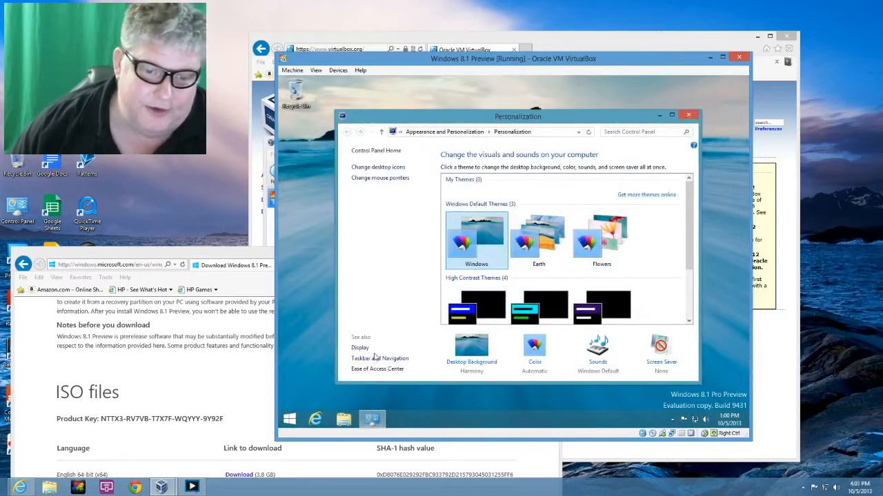
click(380, 358)
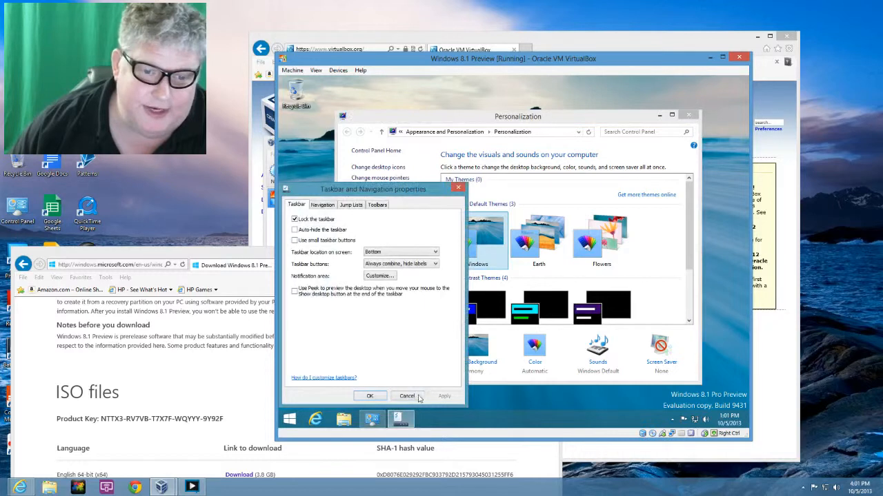
click(328, 205)
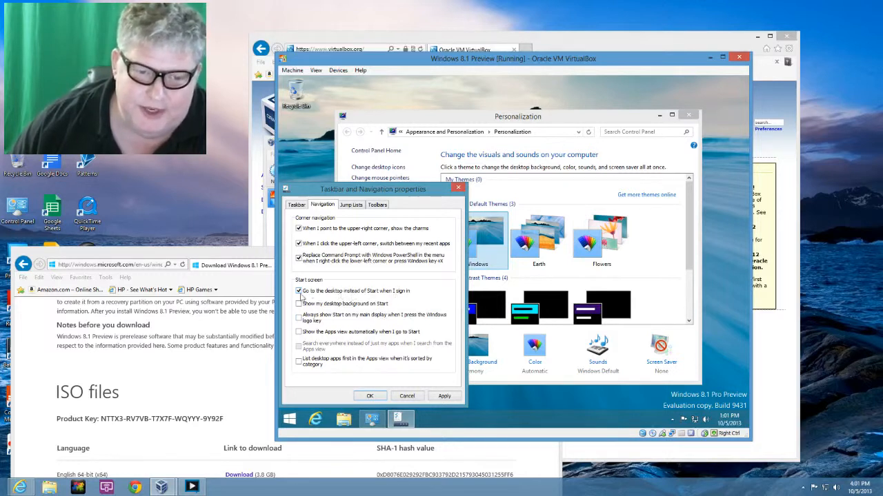
click(328, 292)
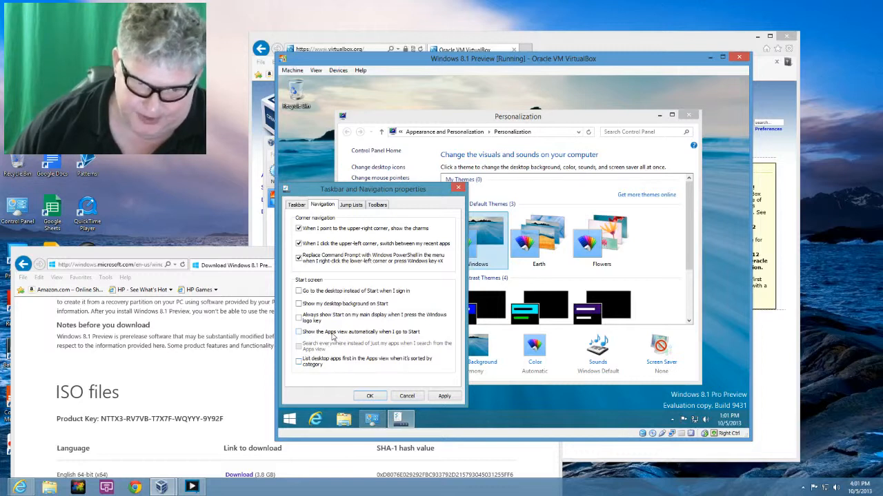
click(332, 334)
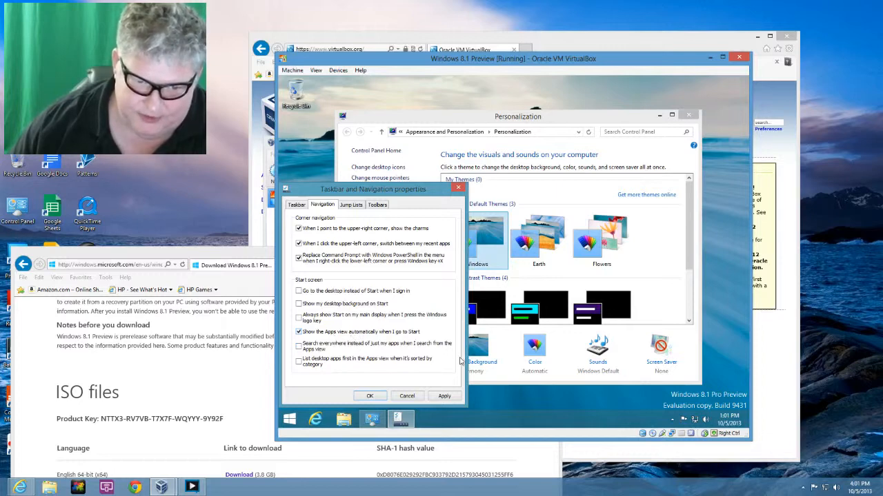
click(444, 396)
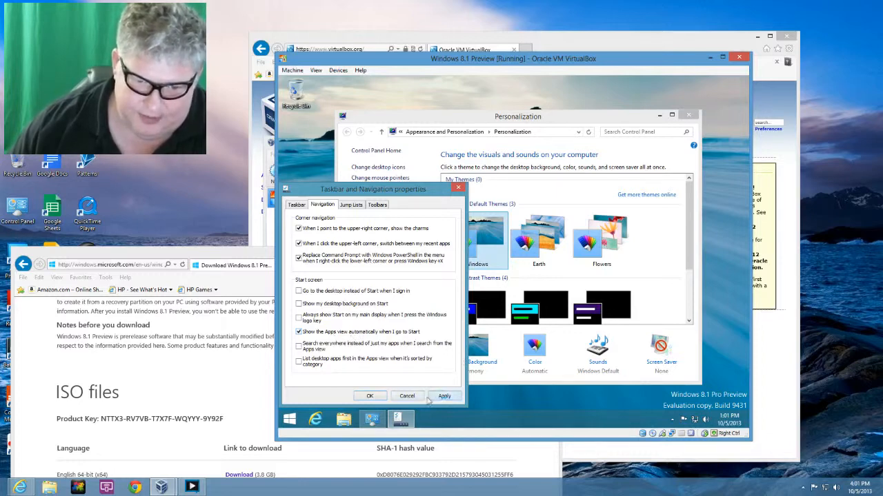
click(369, 399)
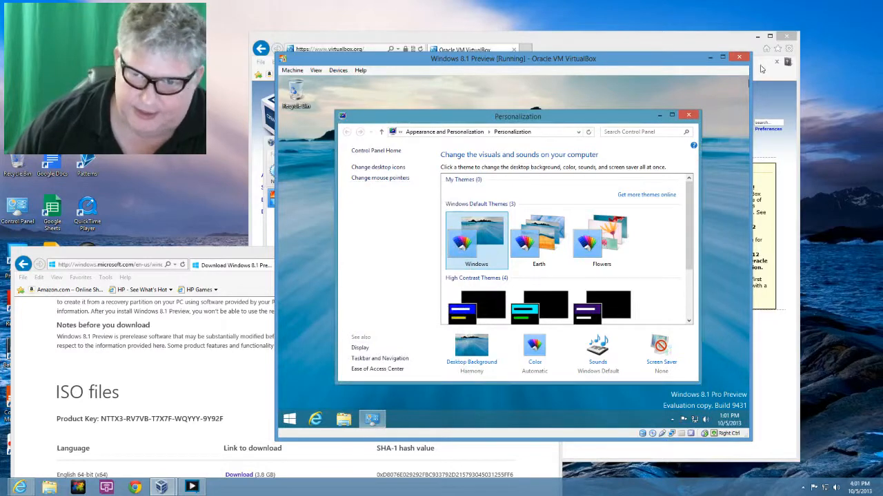
click(690, 116)
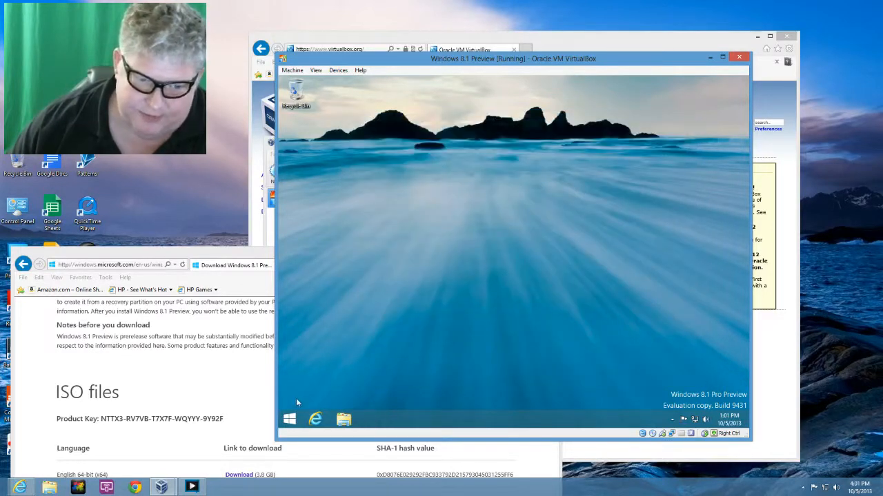
Check the Apps view setting by switching back and forth between the Start view and the desktop
click(289, 421)
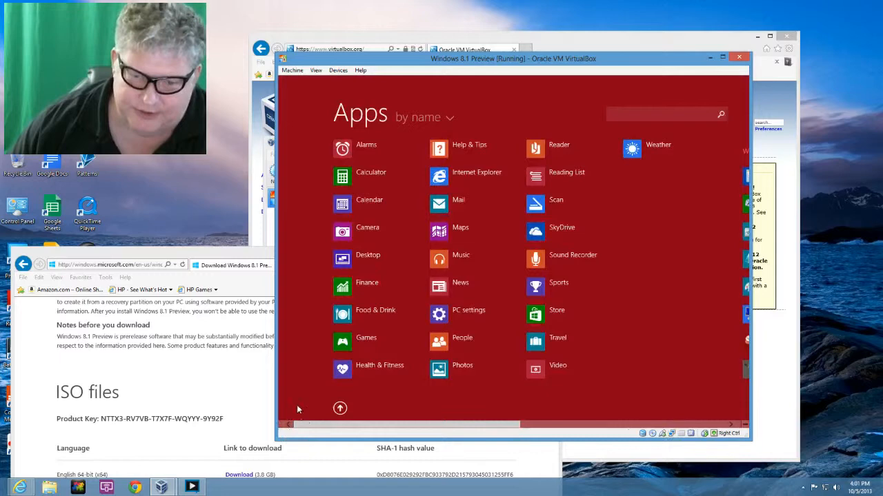
key(super)
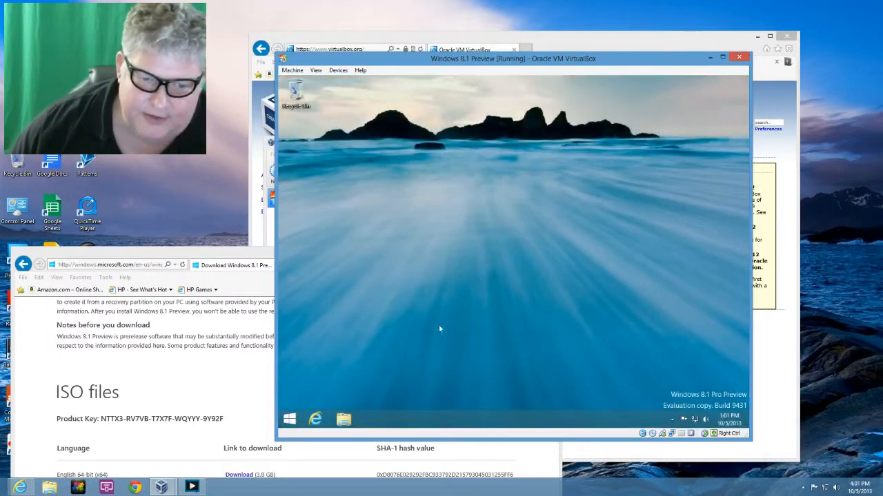
click(289, 420)
click(289, 420)
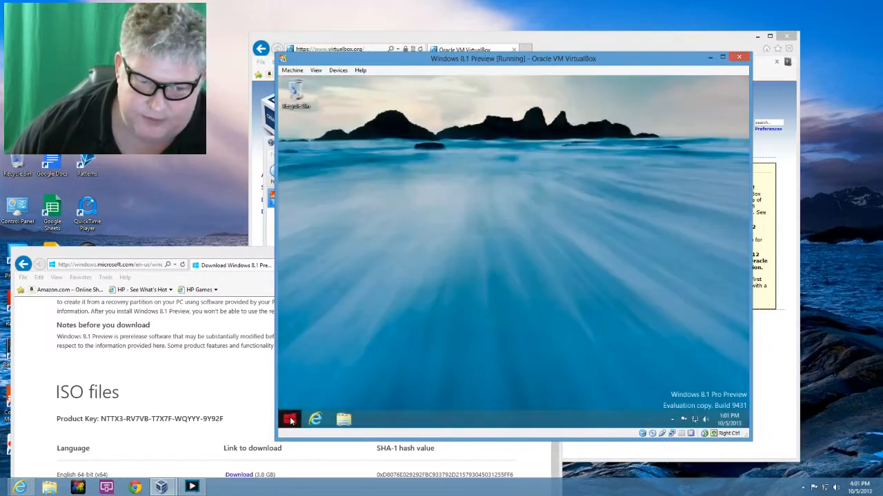